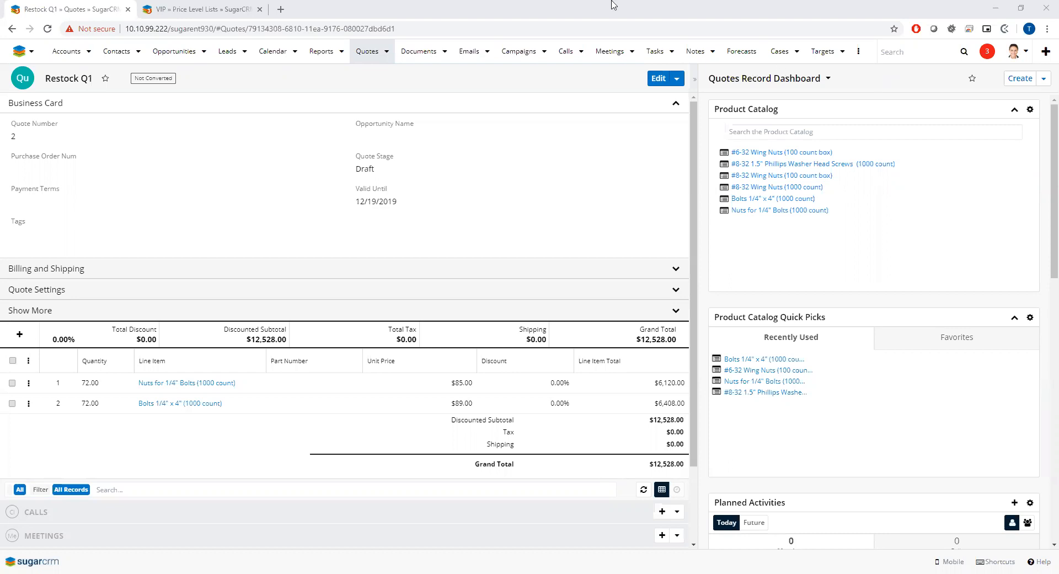
Examine the Type options of the VIP price level list and leave the record without saving a change.
left_click(185, 11)
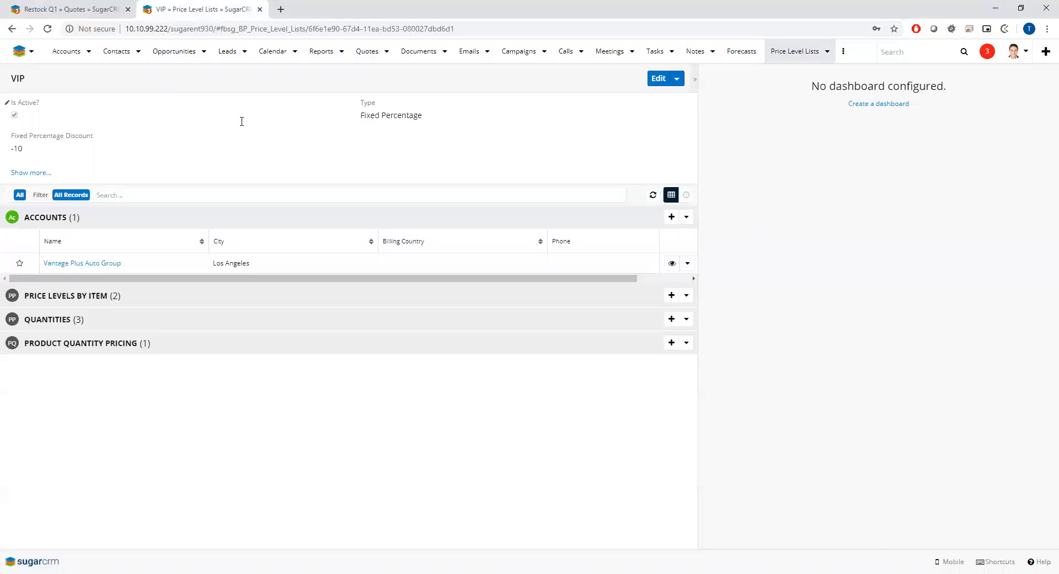
left_click(364, 111)
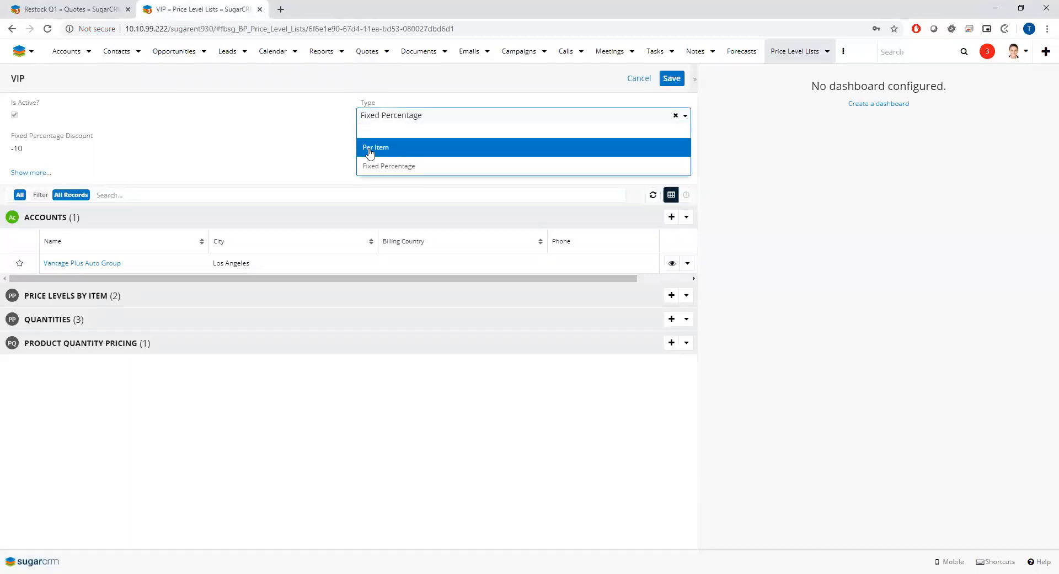
left_click(370, 169)
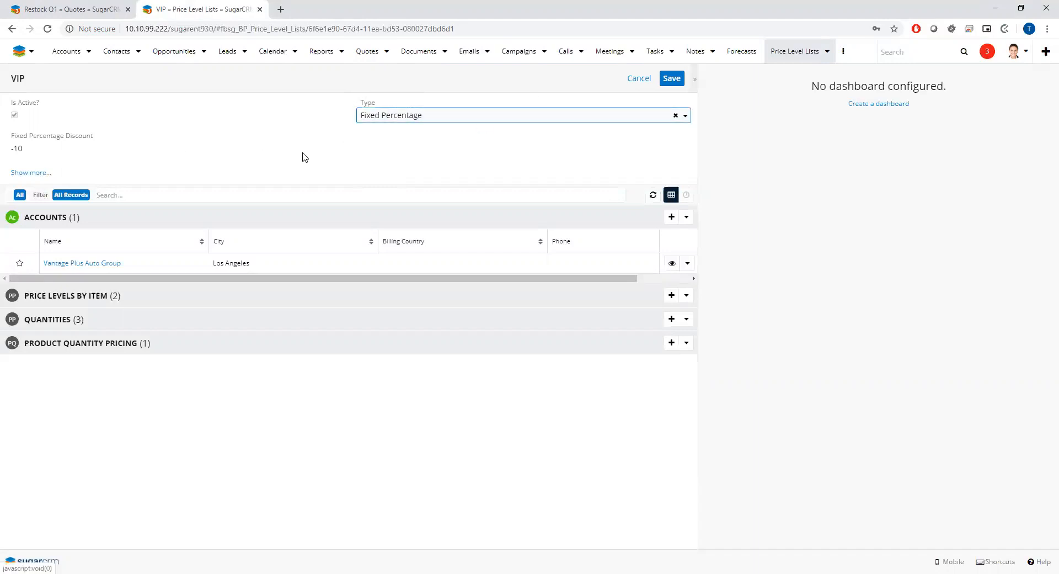
left_click(633, 81)
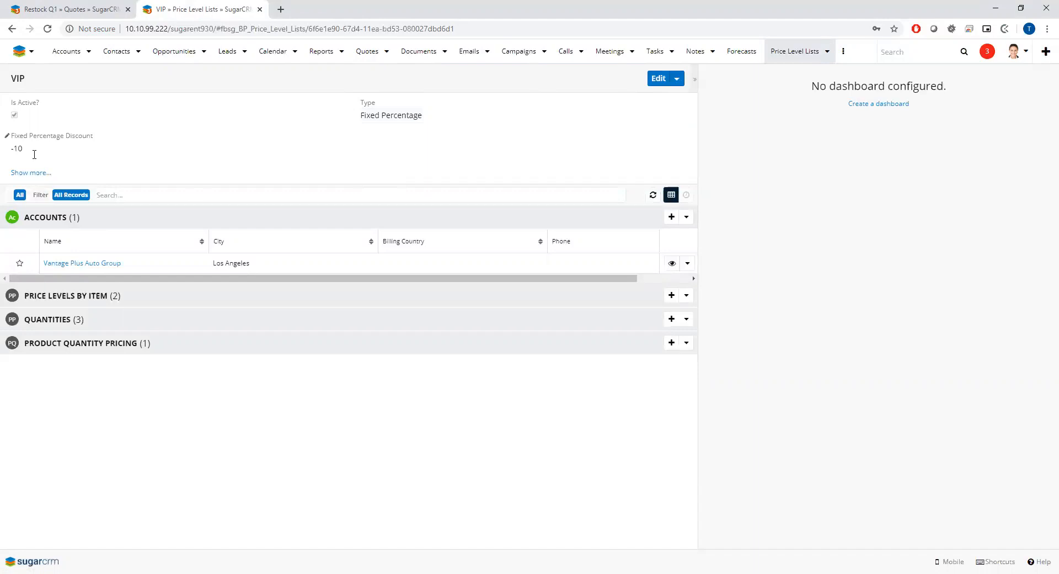
Add a quoted line item to the Restock Q1 quote and open the product catalog search for it.
left_click(65, 16)
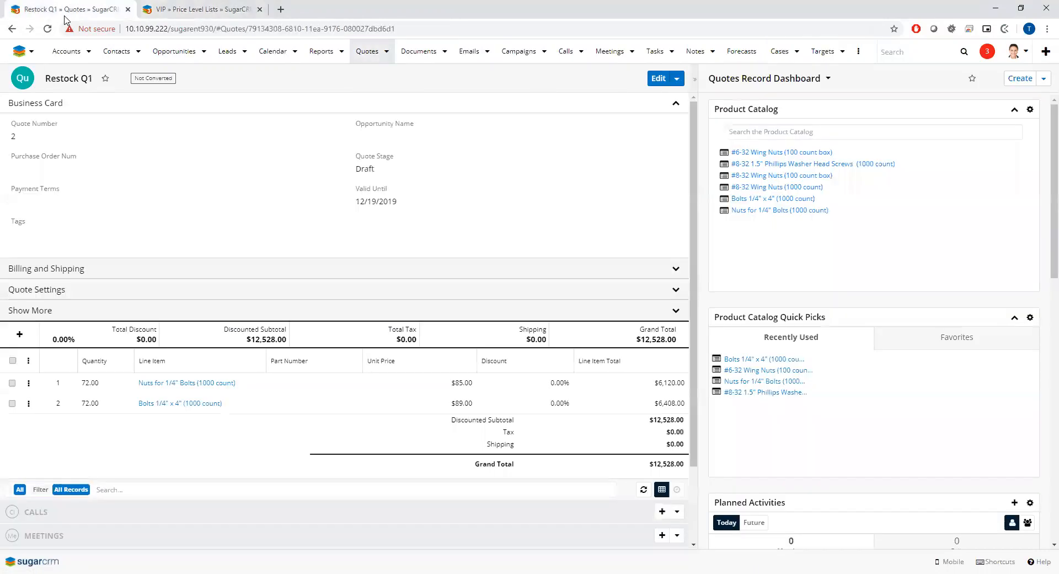
left_click(20, 337)
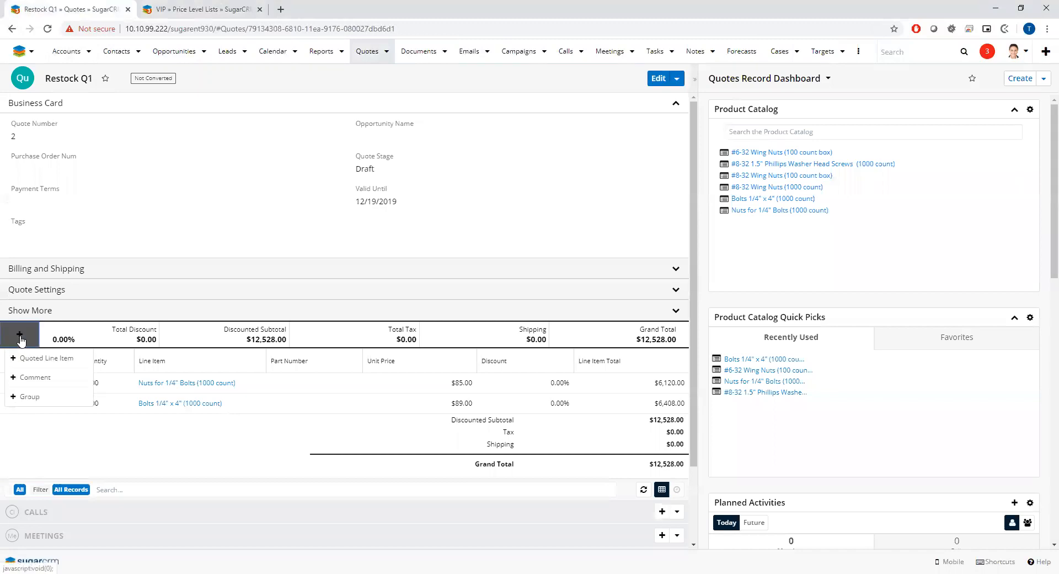
left_click(47, 359)
left_click(190, 424)
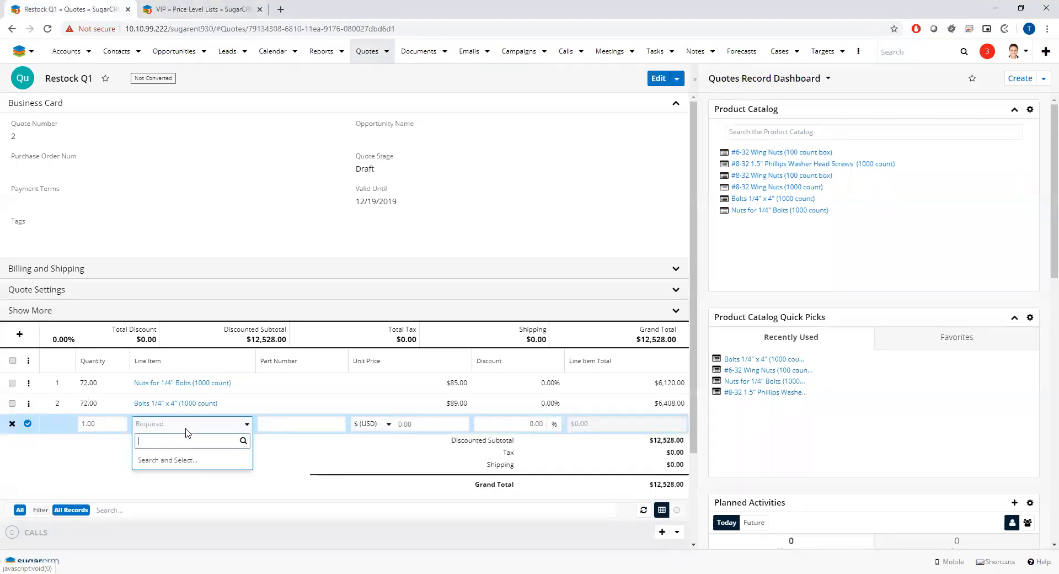
left_click(165, 460)
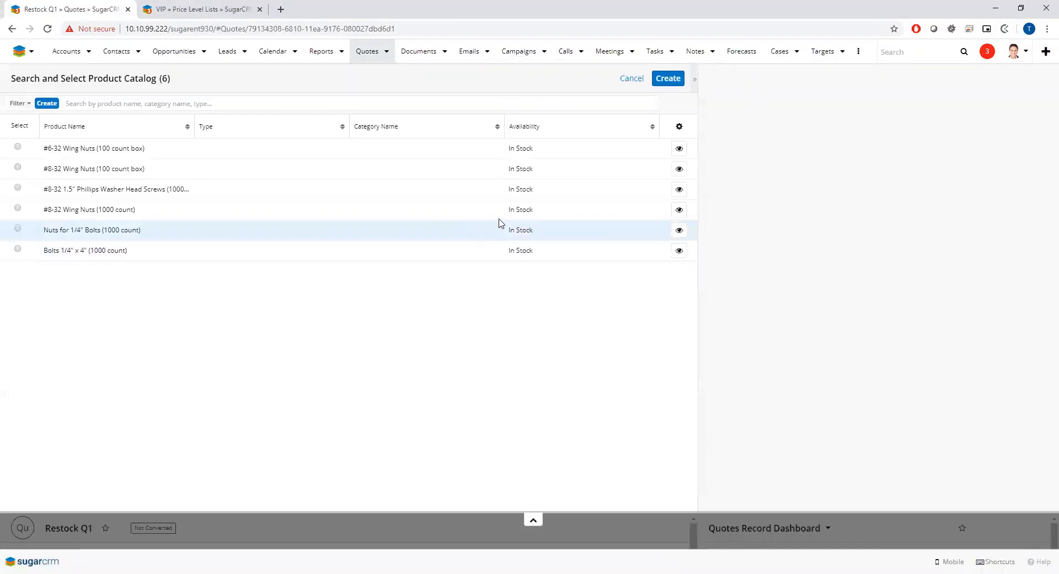
Preview the catalog pricing of #8-32 Wing Nuts (100 count box) and select that product for the new line item.
left_click(679, 169)
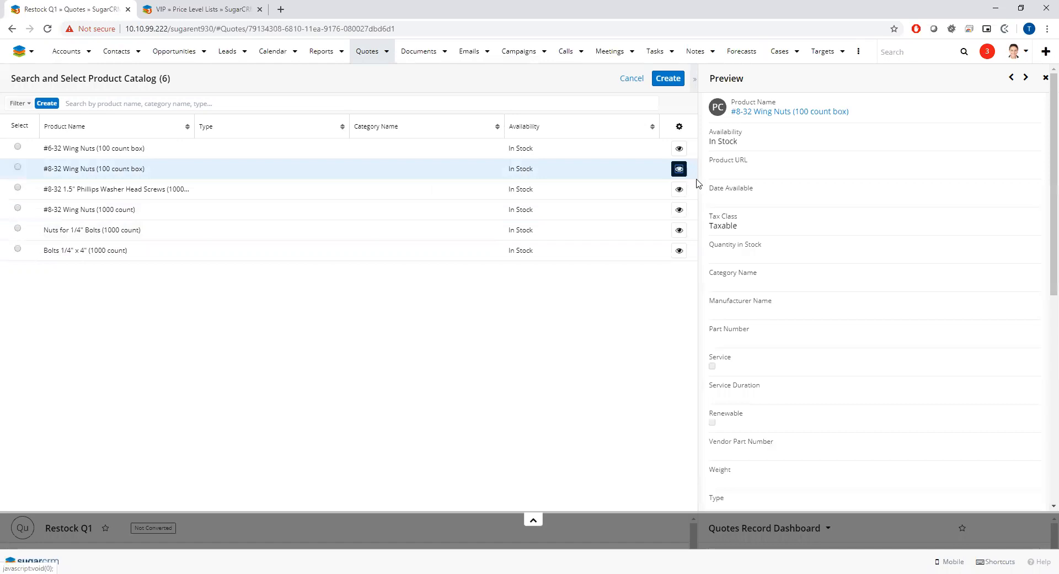
scroll(912, 305, "down", 5)
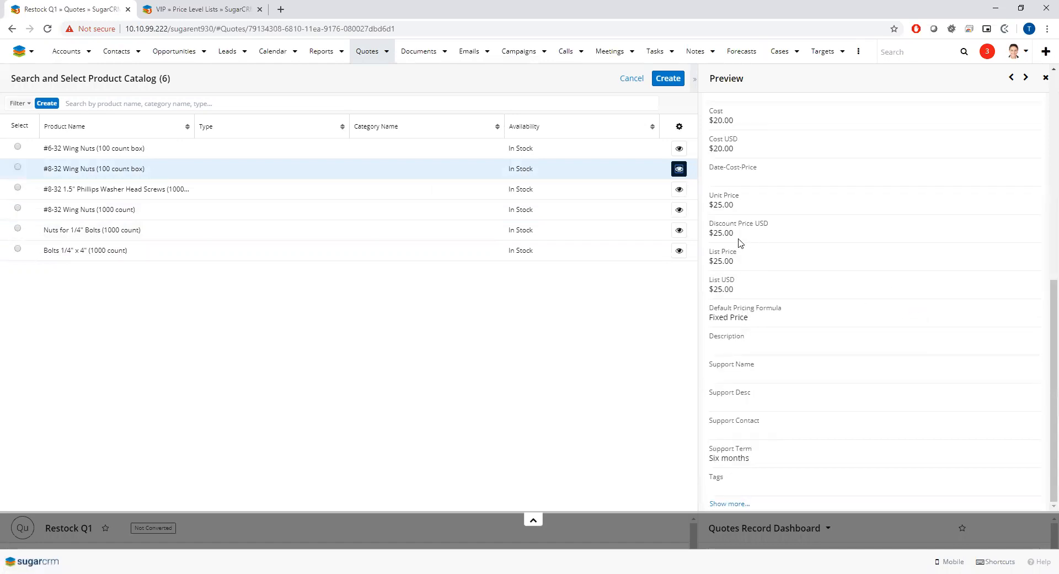
left_click(732, 208)
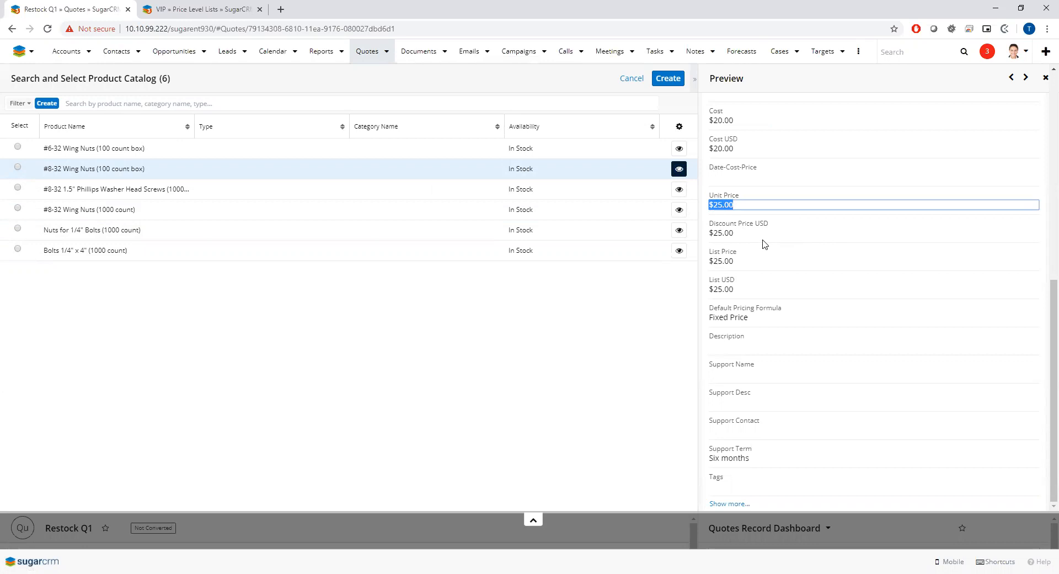
left_click(662, 83)
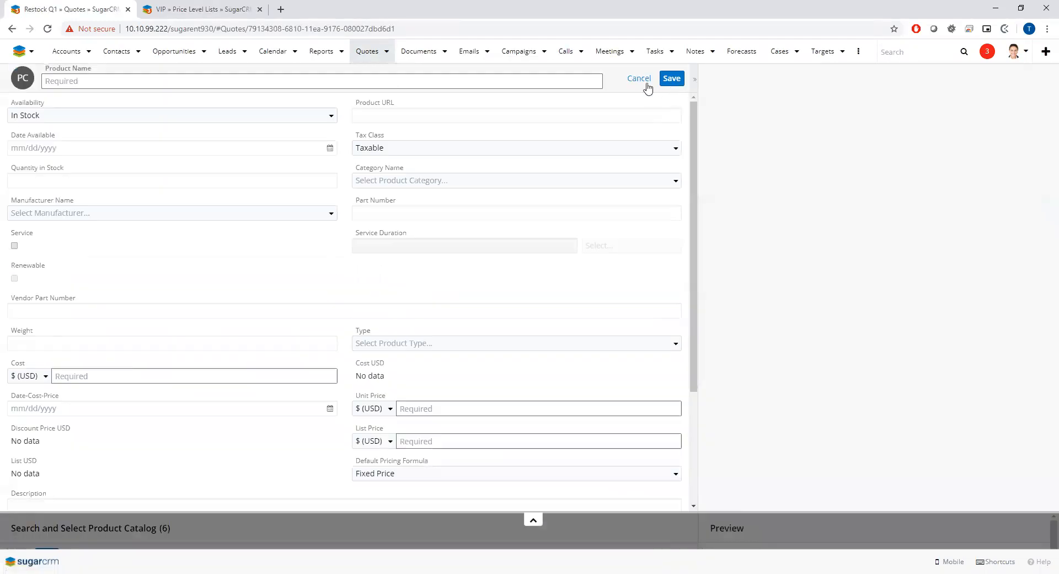
left_click(647, 84)
left_click(18, 167)
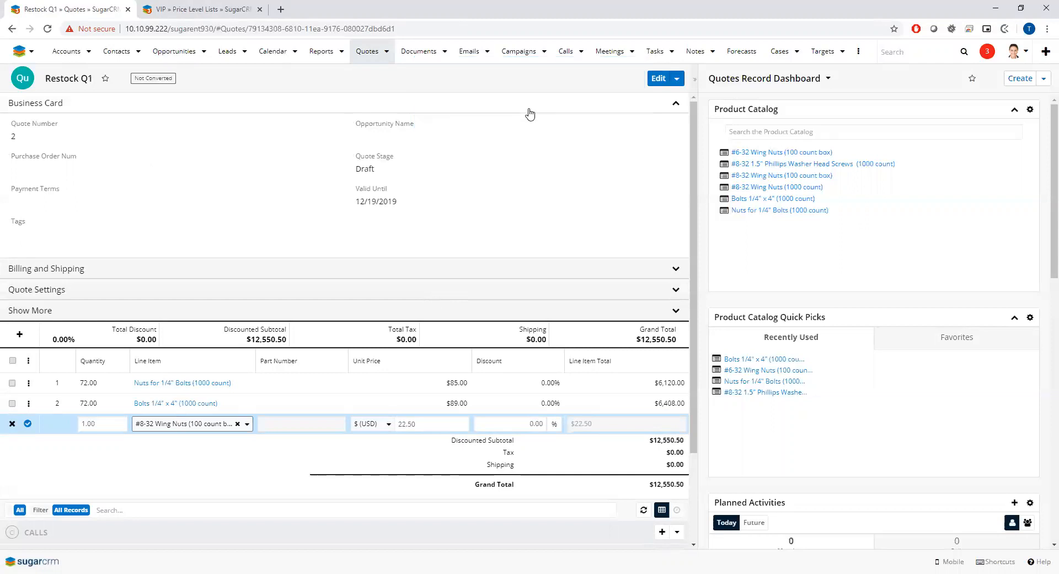
left_click_drag(419, 423, 394, 421)
Set the VIP price level list's type to Per Item, save it, and expand its Price Levels by Item.
left_click(218, 9)
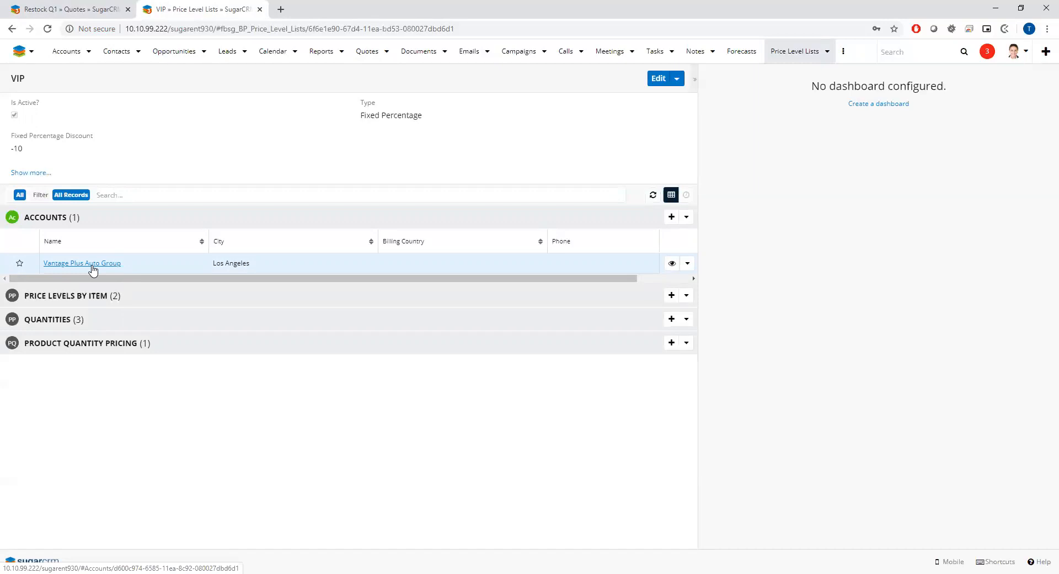
left_click(364, 103)
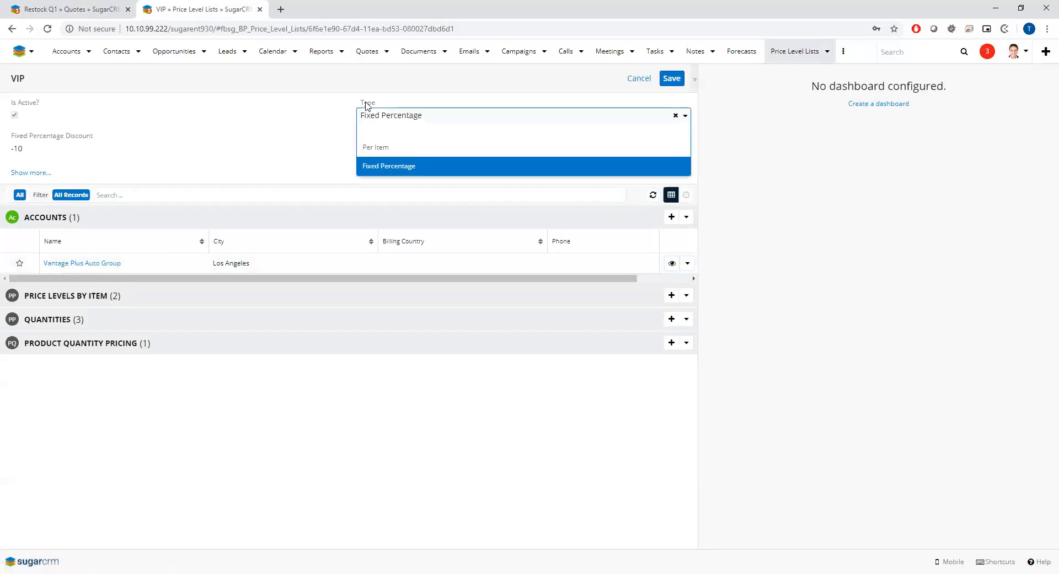
left_click(368, 147)
left_click(672, 79)
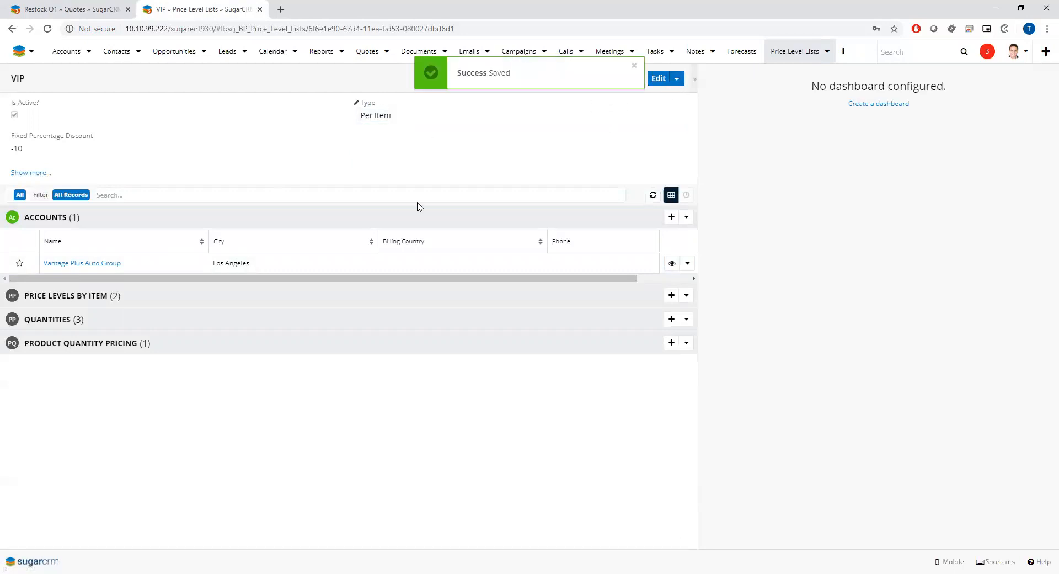
left_click(309, 297)
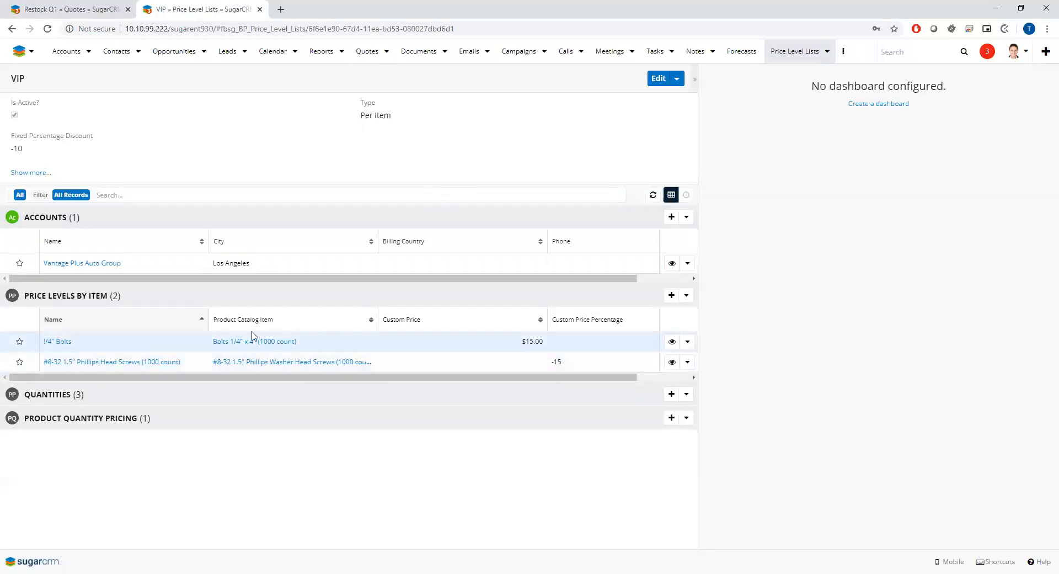
Change the quote's new line item to Bolts 1/4" x 4" (1000 count) with a quantity of 2.
left_click(70, 12)
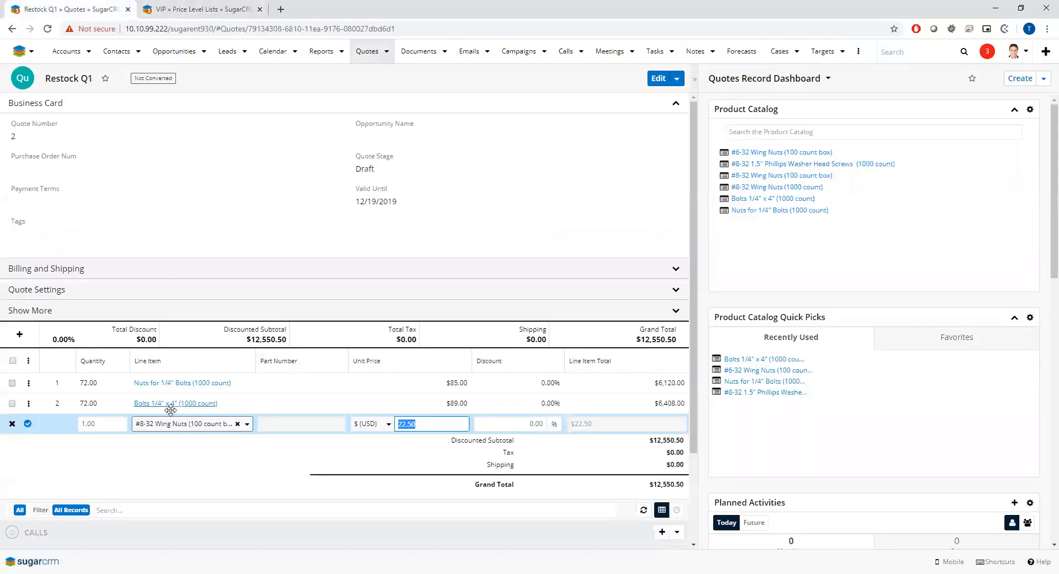
left_click(218, 424)
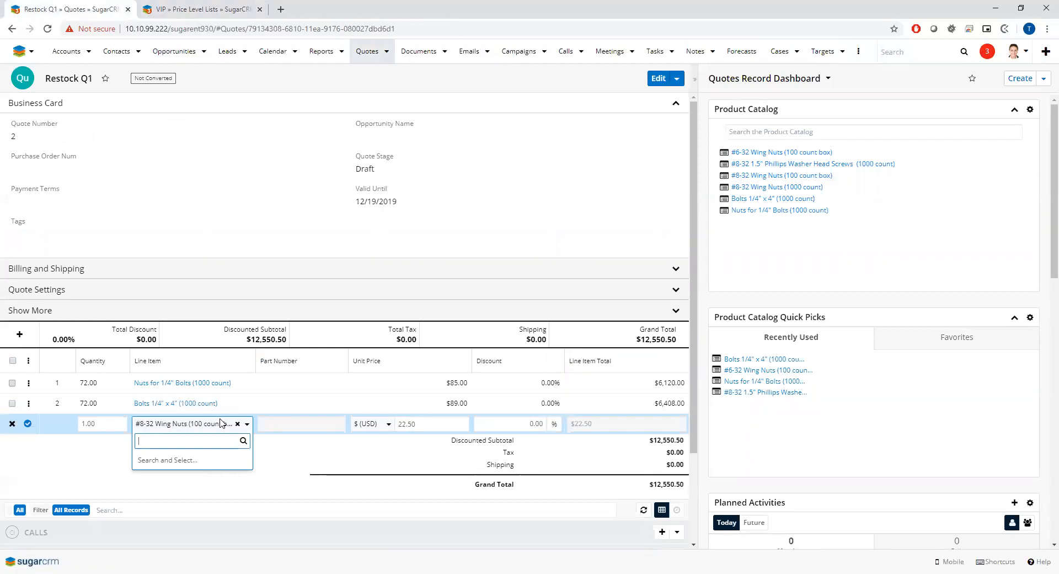
type("%bolt")
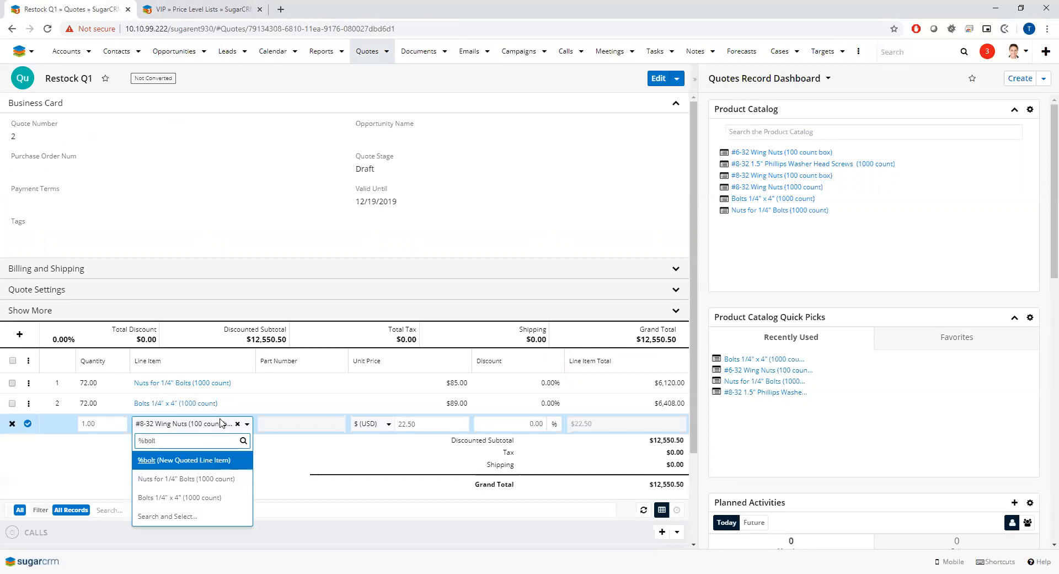
left_click(192, 498)
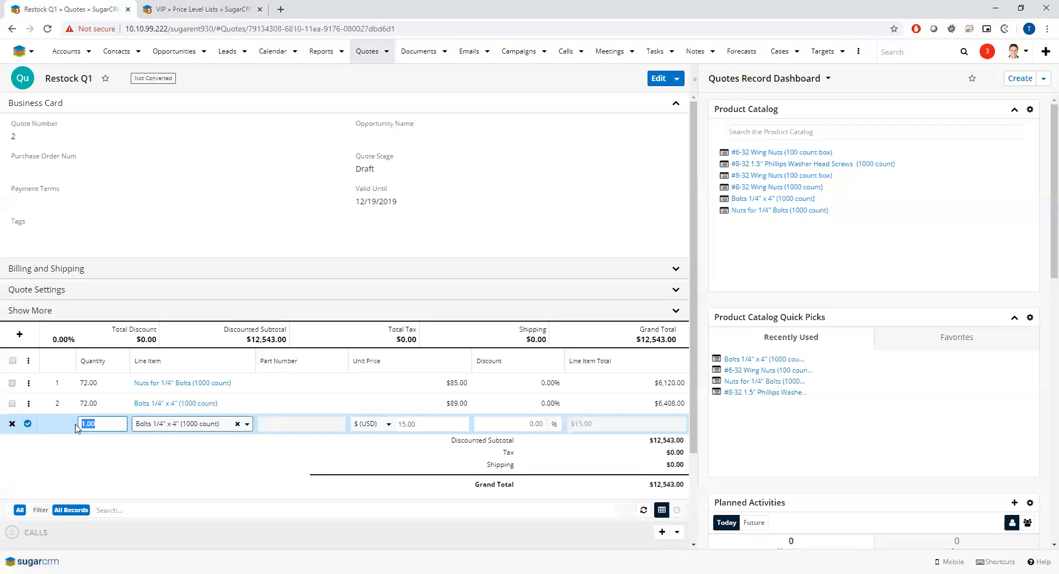
type("2")
Examine the discount percentages in the Quantities section of the VIP price level list.
left_click(205, 12)
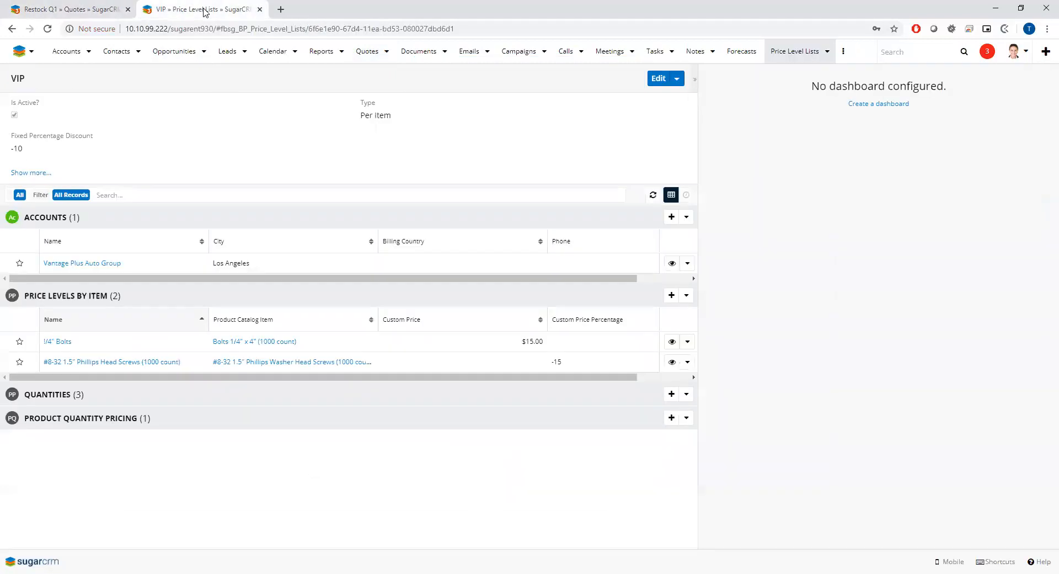
left_click(131, 396)
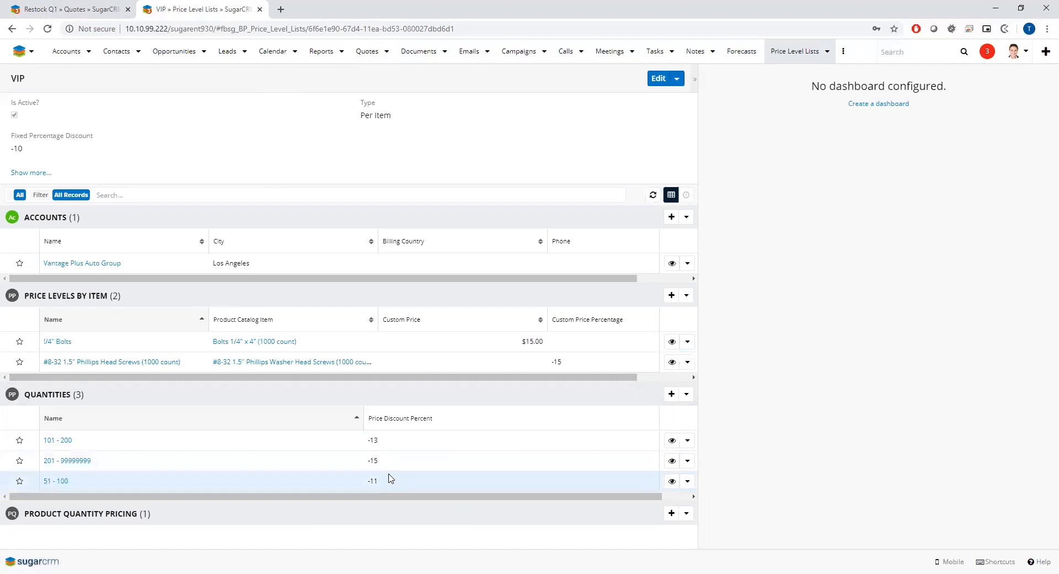
left_click_drag(378, 482, 367, 481)
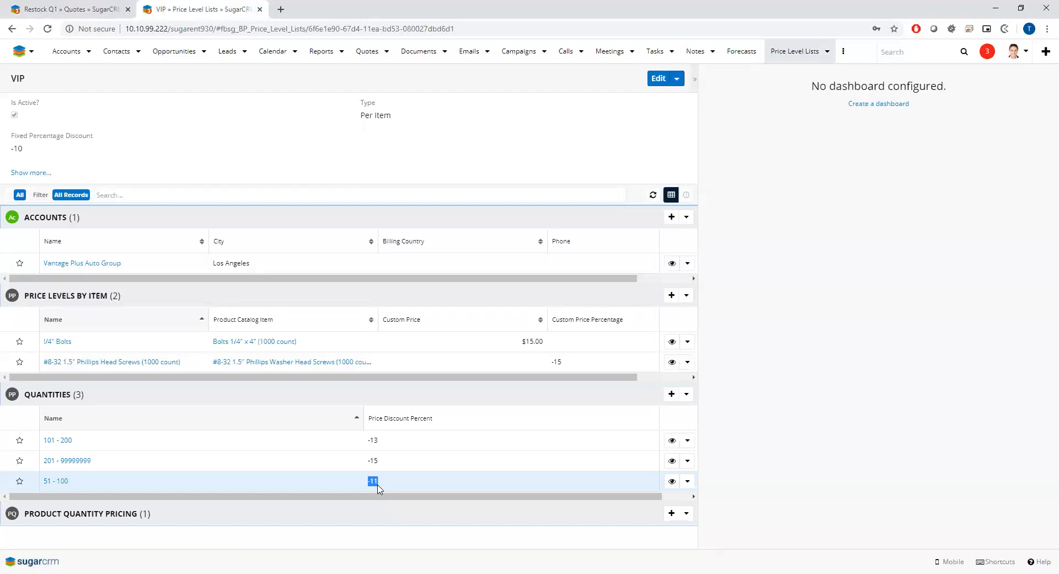
Replace the product on the quote's new line item with #6-32 Wing Nuts (100 count box) from the product catalog.
left_click(89, 13)
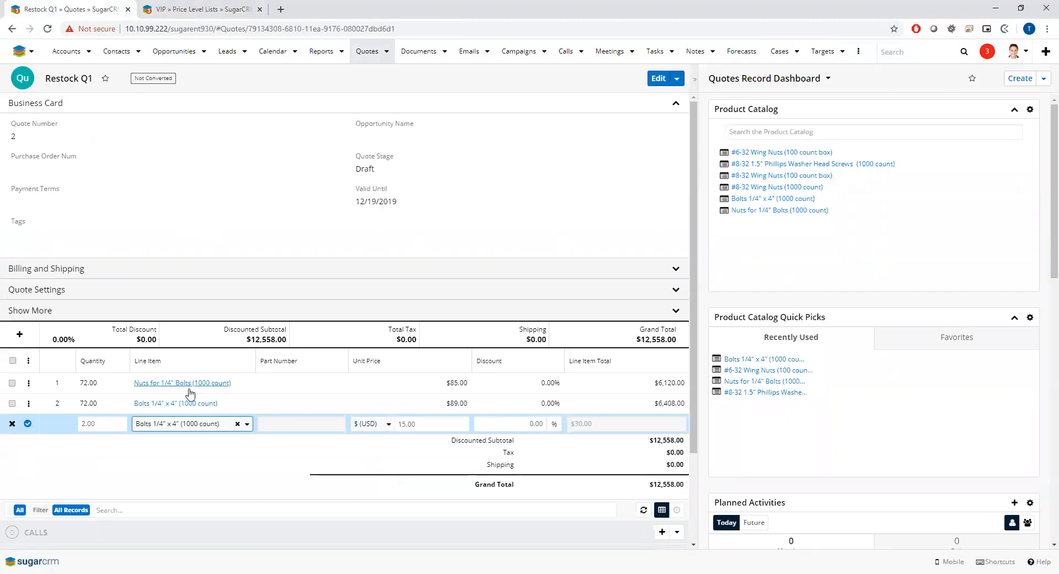
left_click(225, 430)
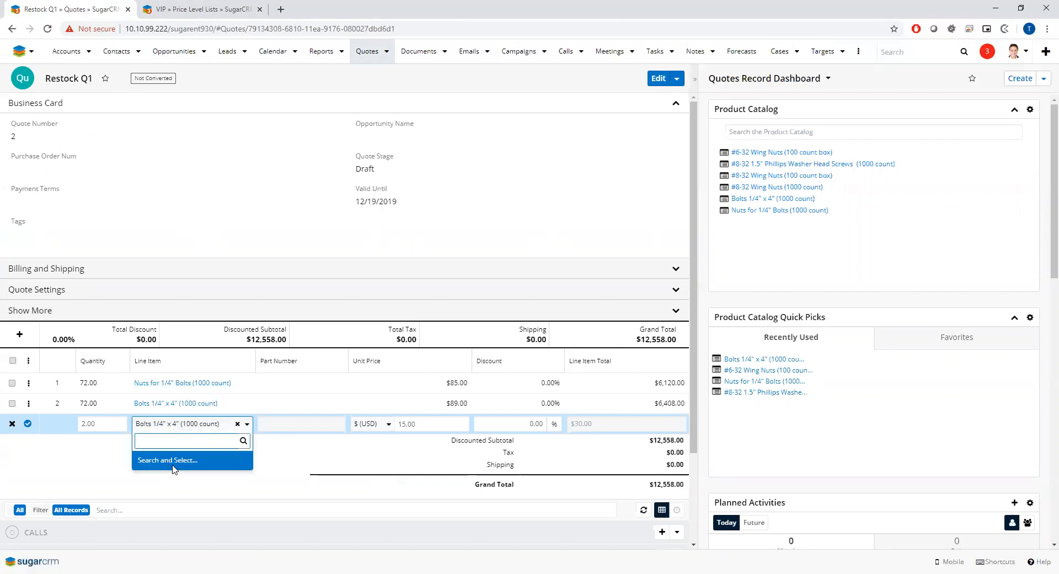
left_click(171, 462)
left_click(18, 148)
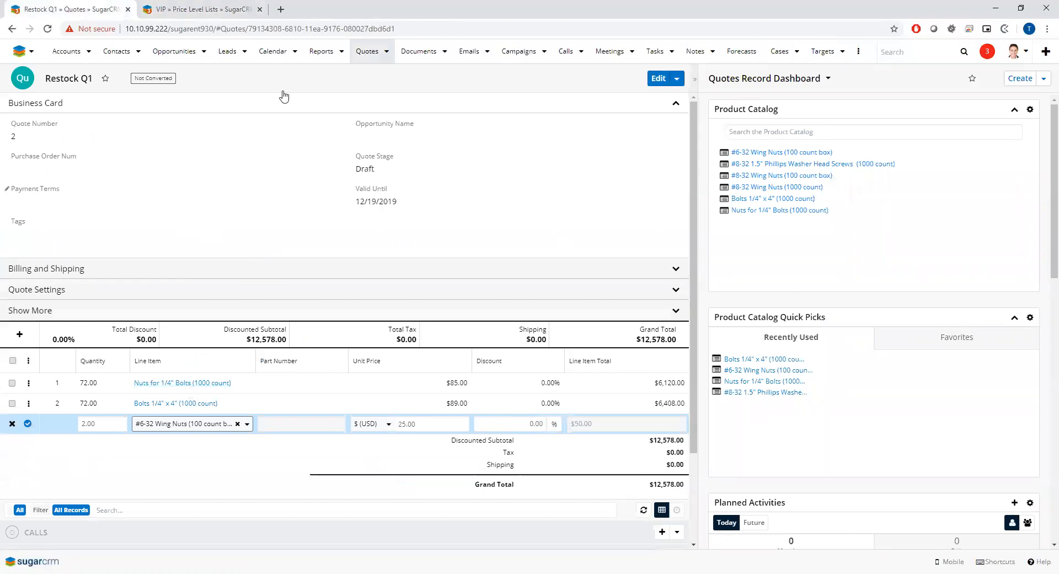
Check the VIP list's quantity ranges and set the wing nuts line item's quantity to 60.
left_click(215, 10)
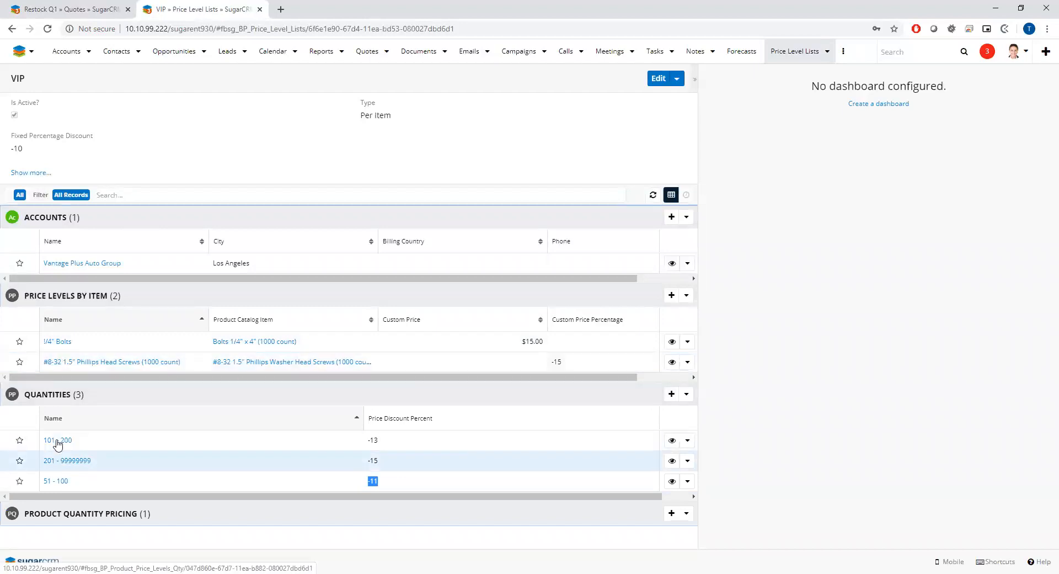
left_click(76, 14)
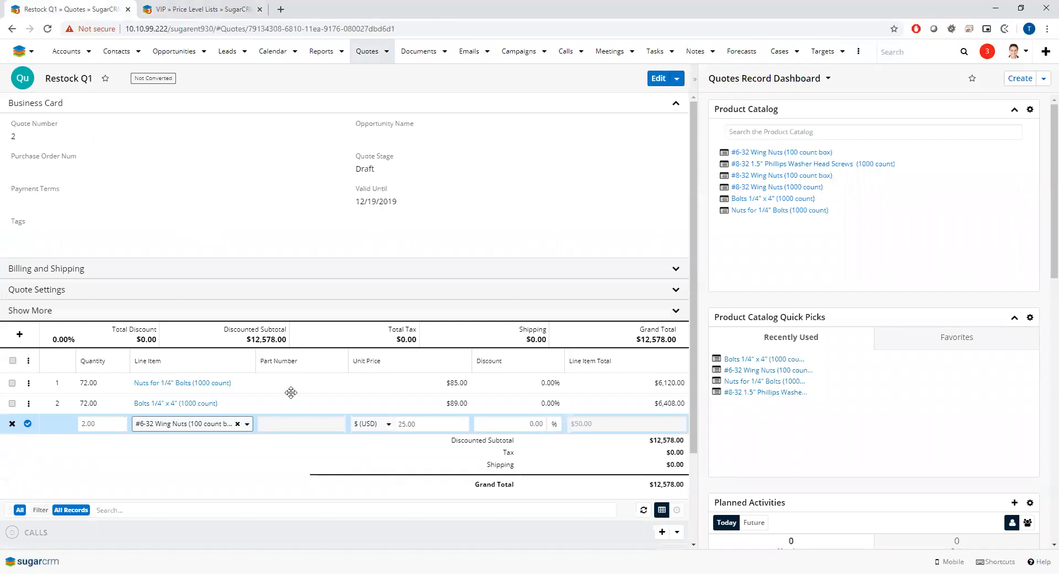
left_click_drag(111, 423, 69, 426)
type("60")
left_click(68, 426)
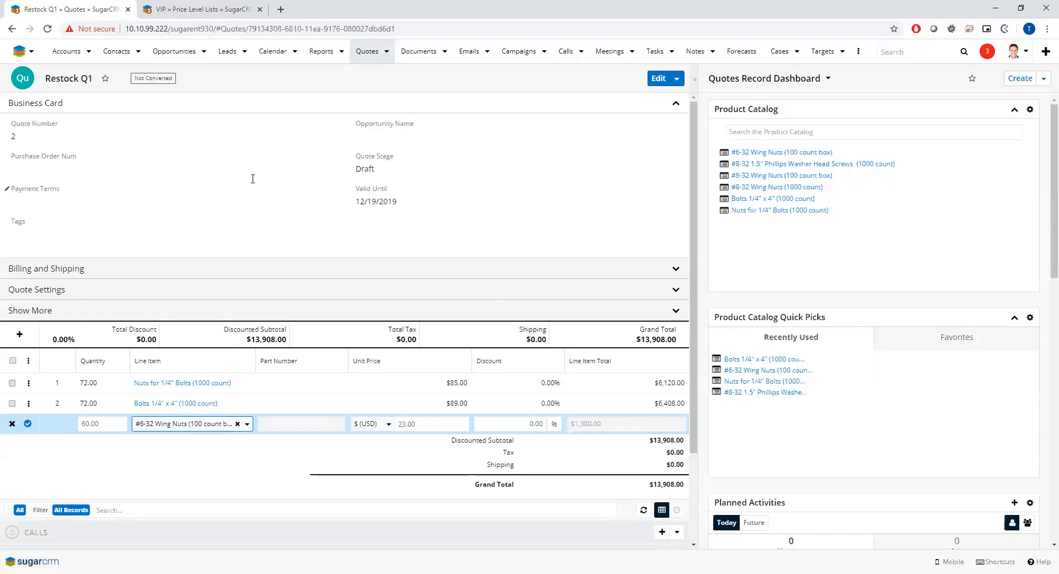
Open the VIP list's Wing Nuts product quantity pricing and examine its pricing brackets and product catalog items.
left_click(209, 6)
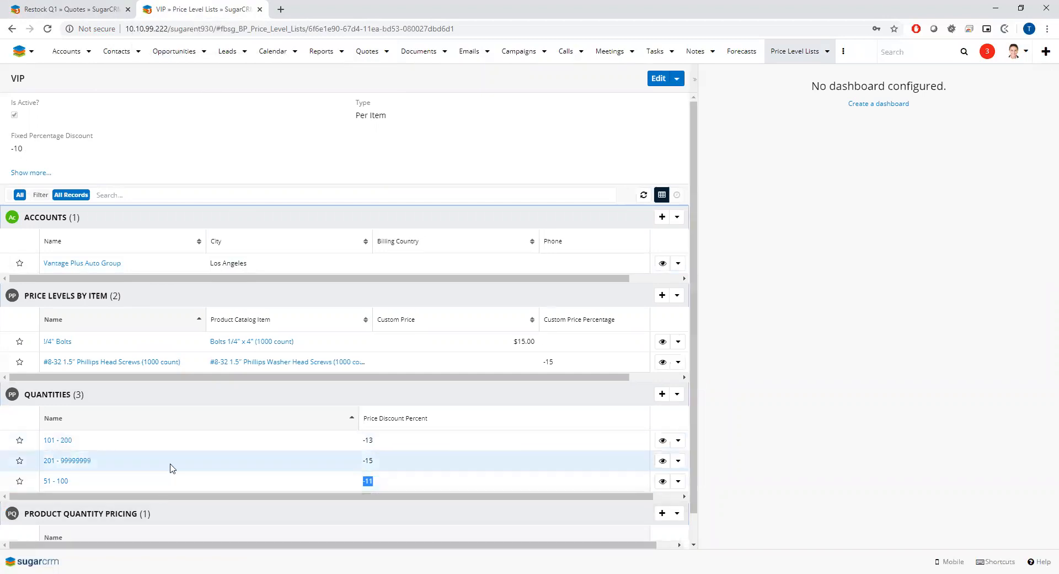
scroll(170, 463, "down", 1)
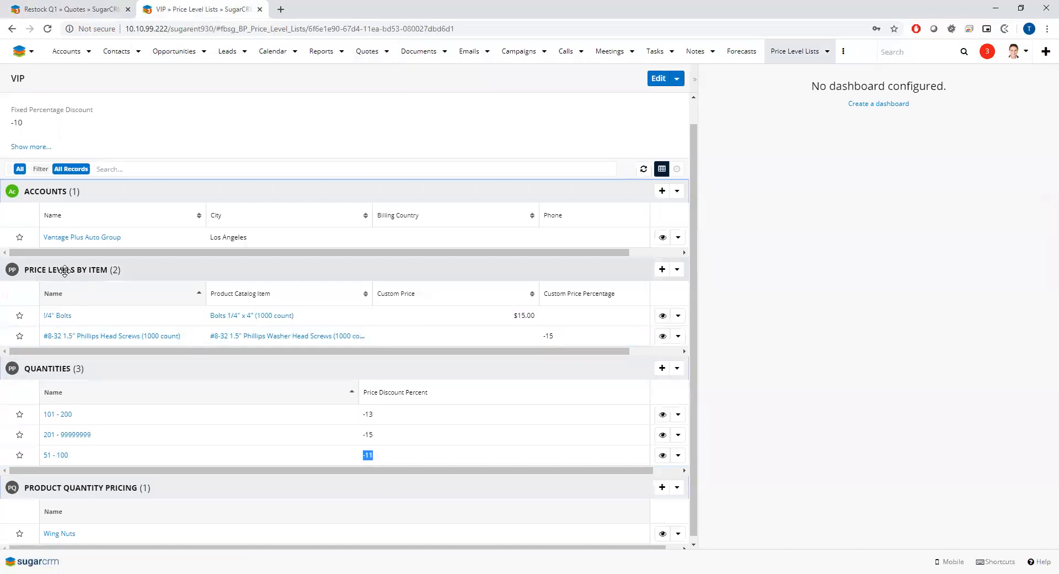
scroll(89, 480, "down", 1)
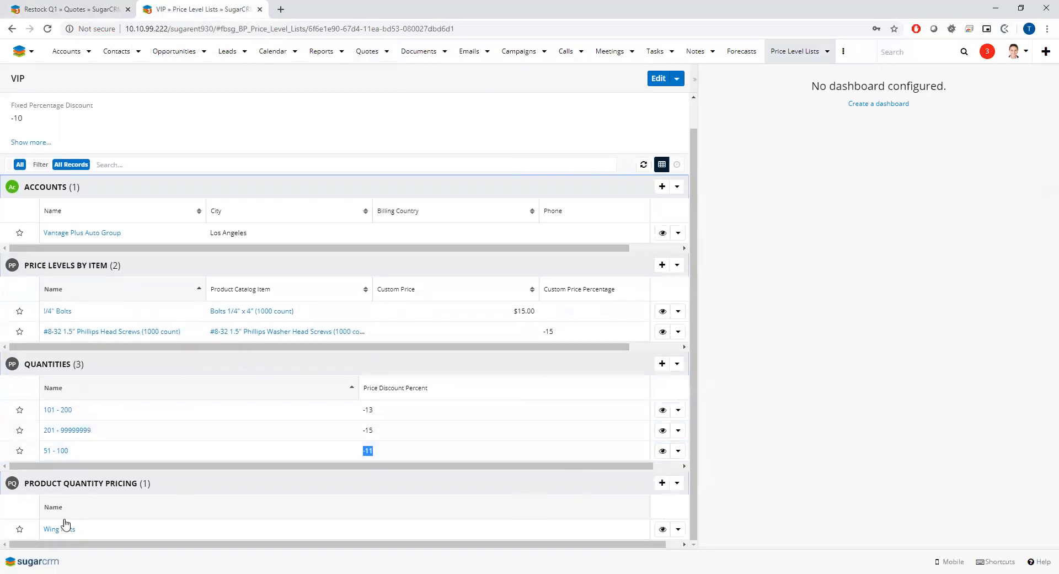
left_click(61, 531)
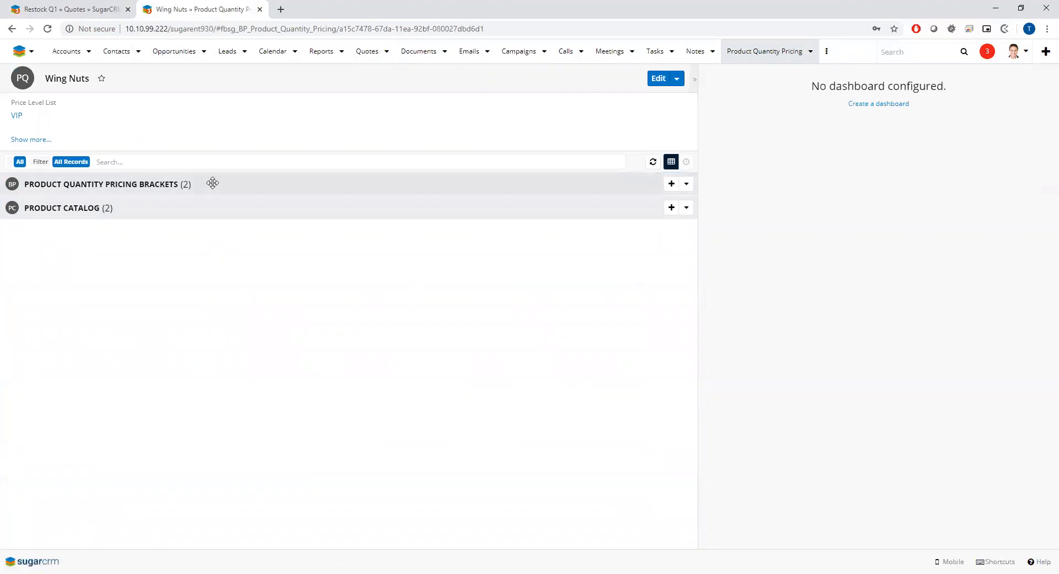
left_click(192, 190)
left_click(127, 282)
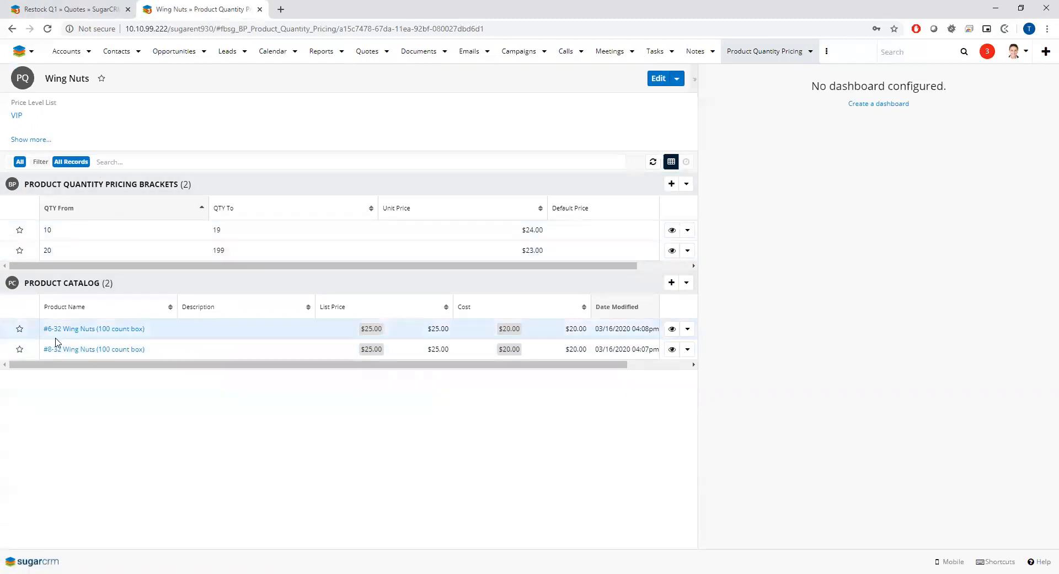
Set the #6-32 Wing Nuts line item's quantity to 15 on the Restock Q1 quote and check its unit price.
left_click_drag(168, 338, 54, 334)
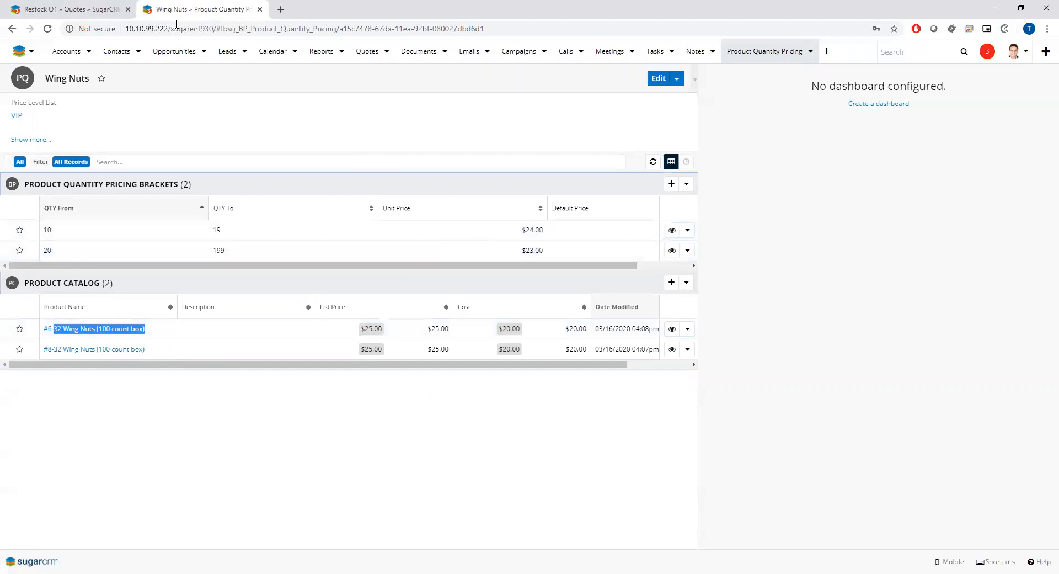
left_click(41, 12)
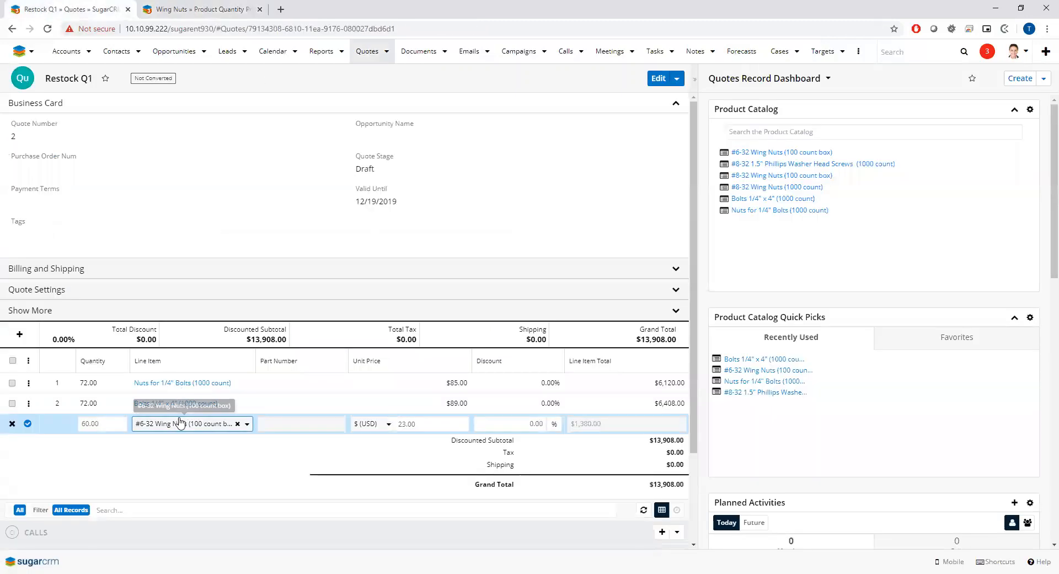
double_click(83, 422)
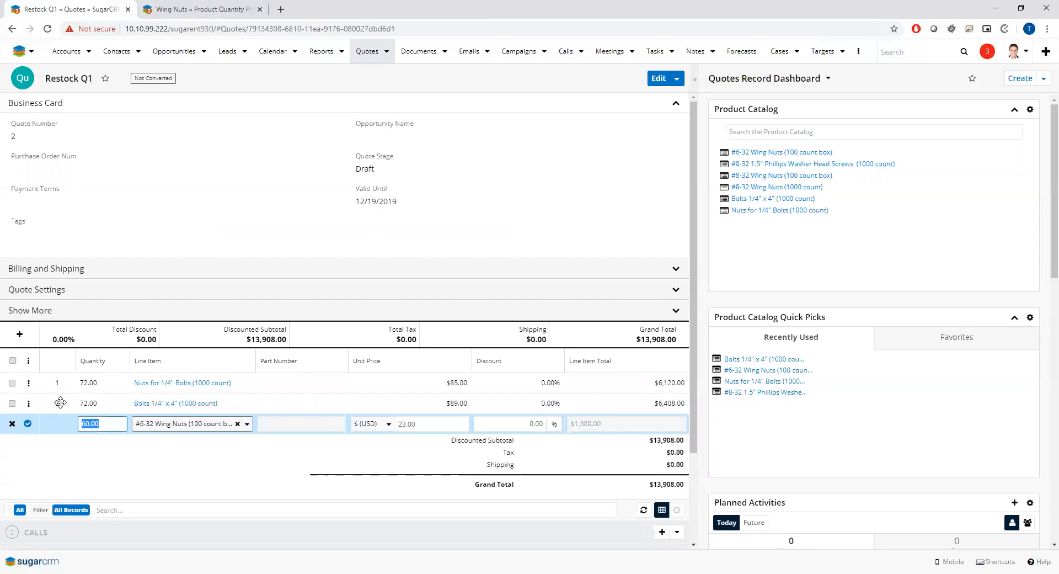
type("15")
key("Tab")
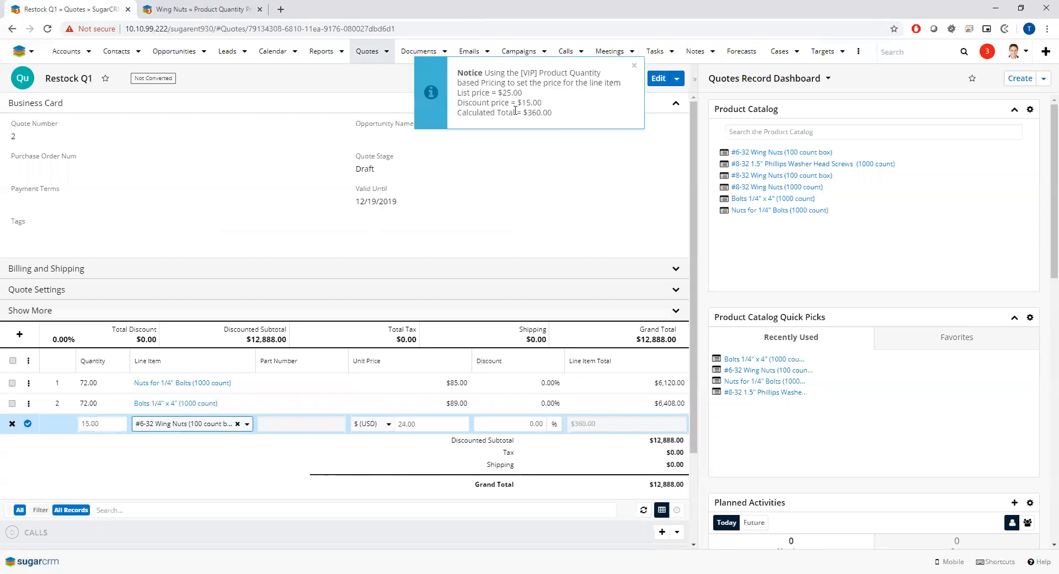
left_click(436, 423)
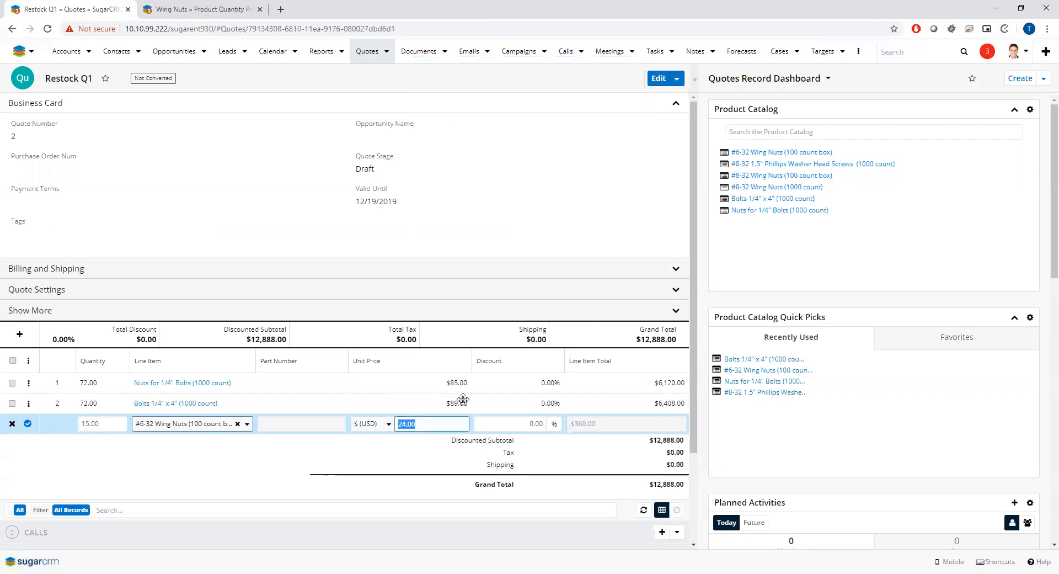
Check the upper limit of the Wing Nuts pricing brackets and the VIP list, and set the wing nuts line item's quantity to 250.
left_click(215, 6)
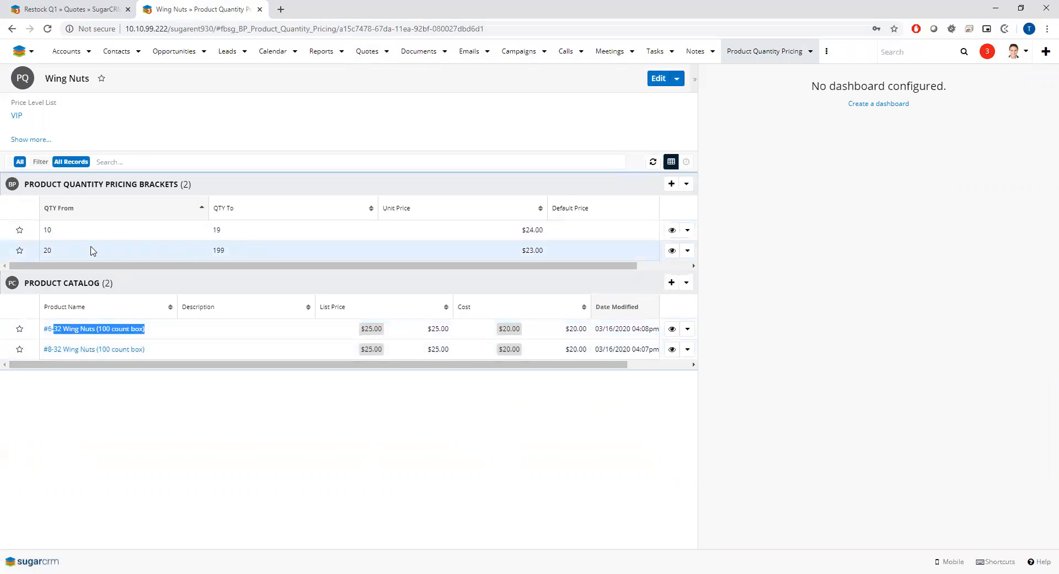
left_click_drag(245, 252, 209, 251)
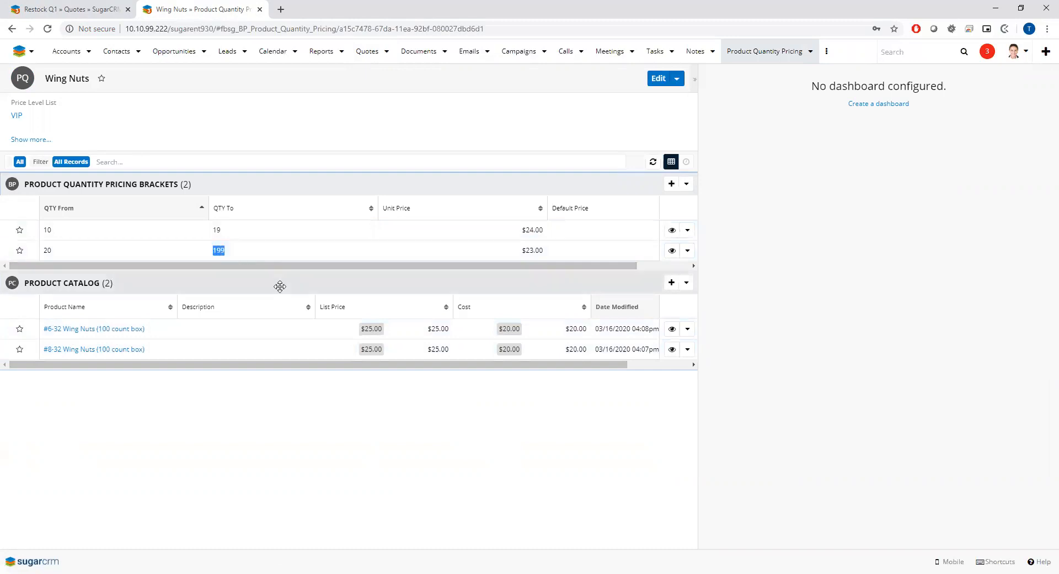
left_click(17, 116)
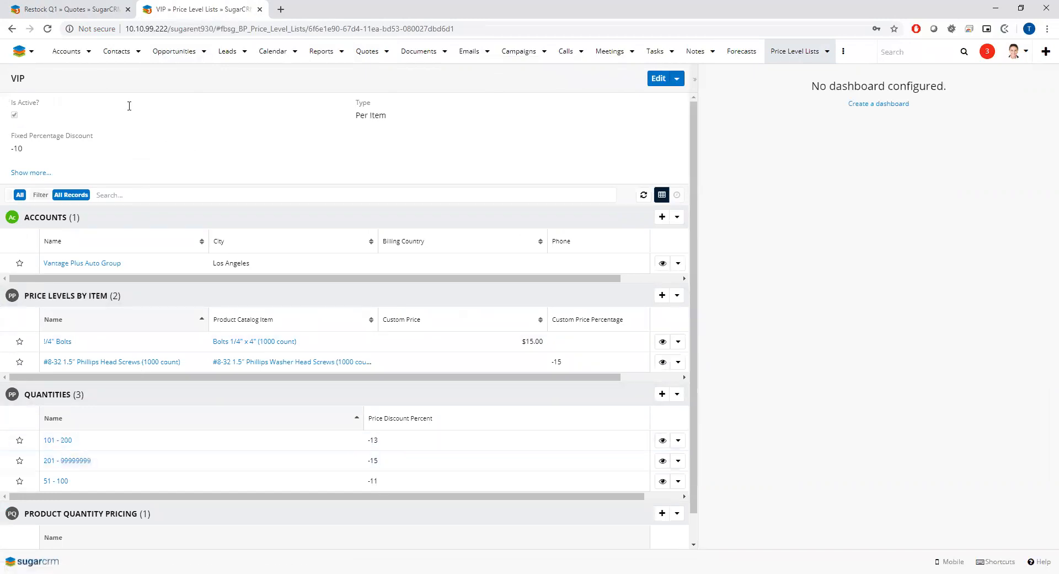
left_click(72, 11)
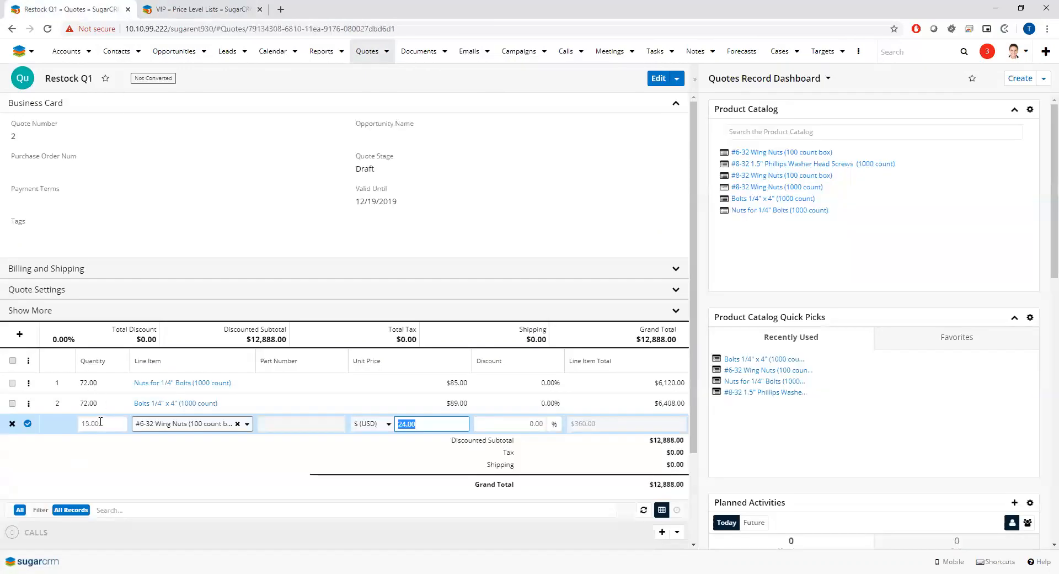
left_click_drag(101, 422, 78, 426)
type("250")
key("Tab")
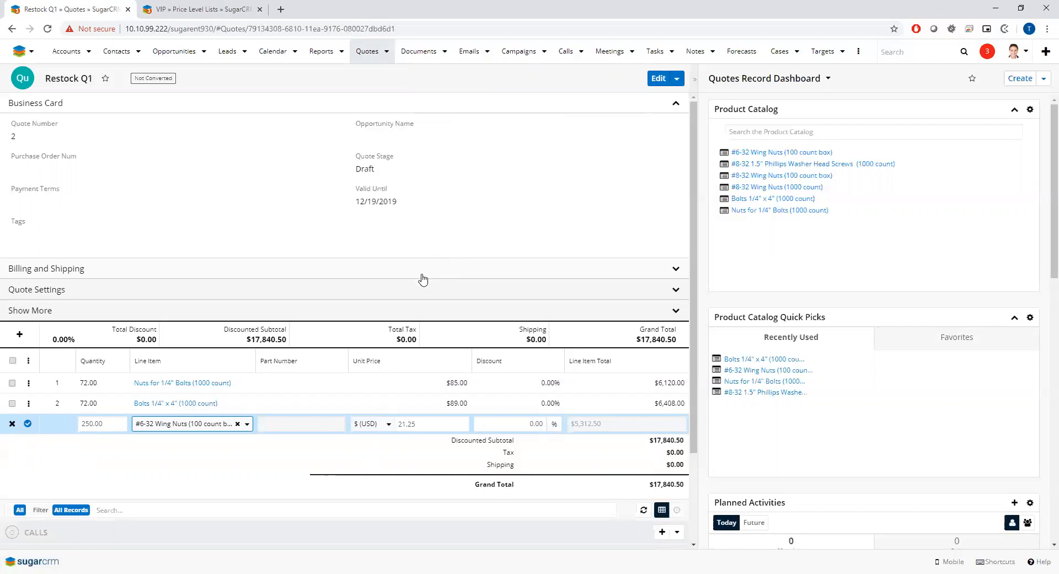
Review the VIP price level list's sections and examine the custom price percentage for the #8-32 1.5" Phillips head screws.
left_click(182, 10)
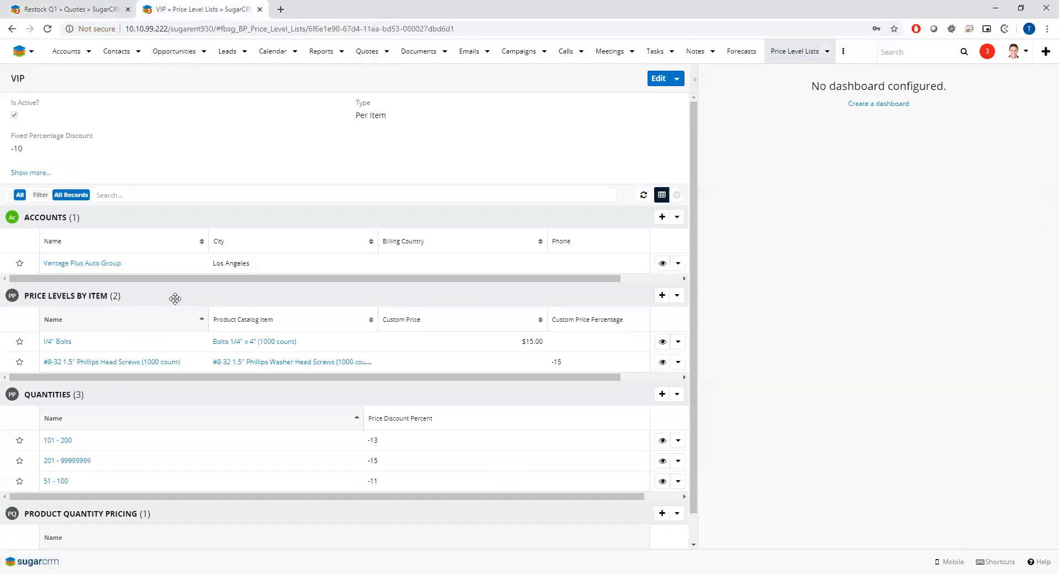
scroll(133, 467, "down", 1)
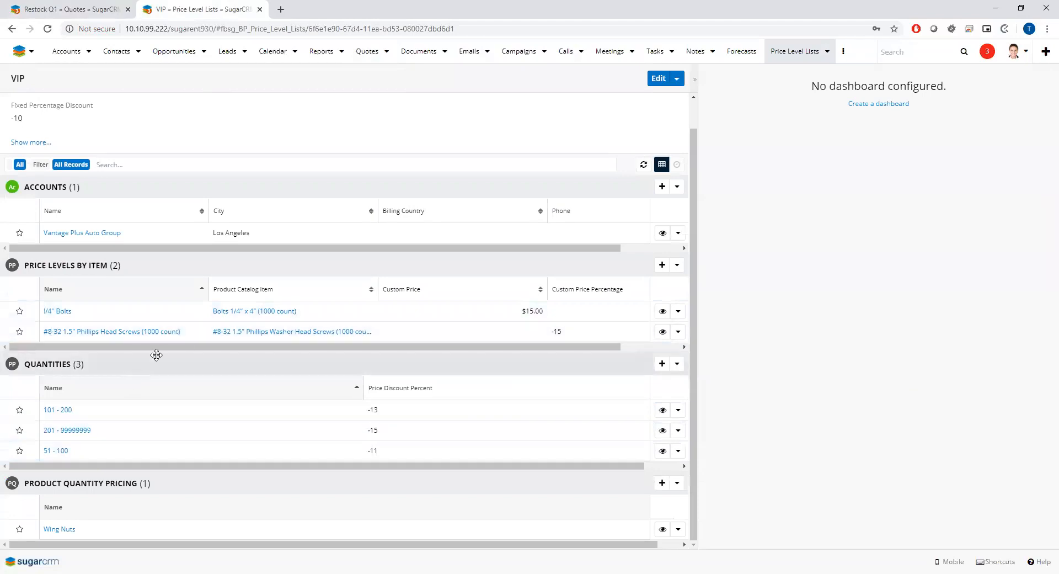
scroll(195, 144, "up", 1)
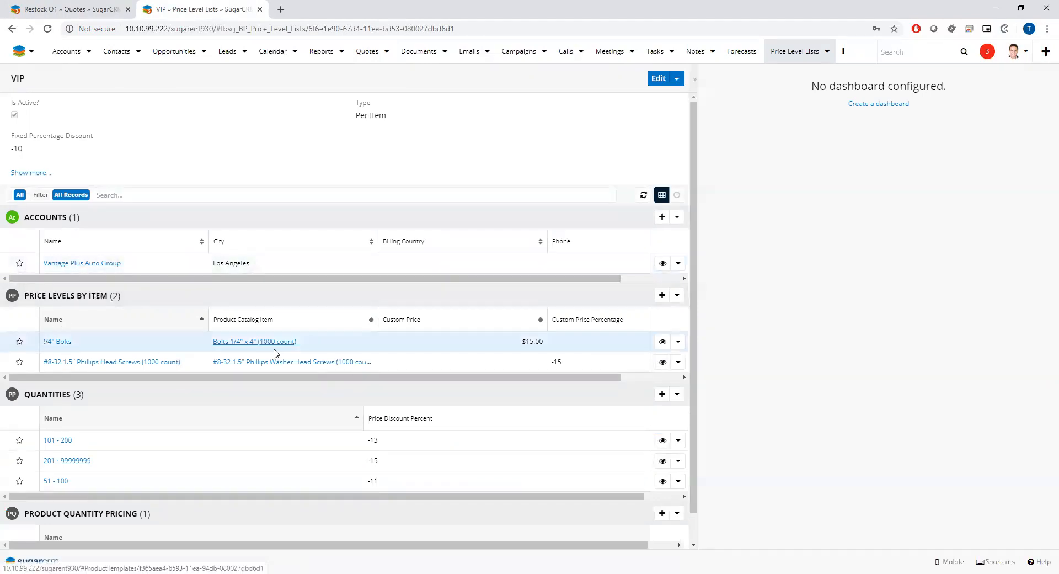
left_click_drag(565, 364, 534, 366)
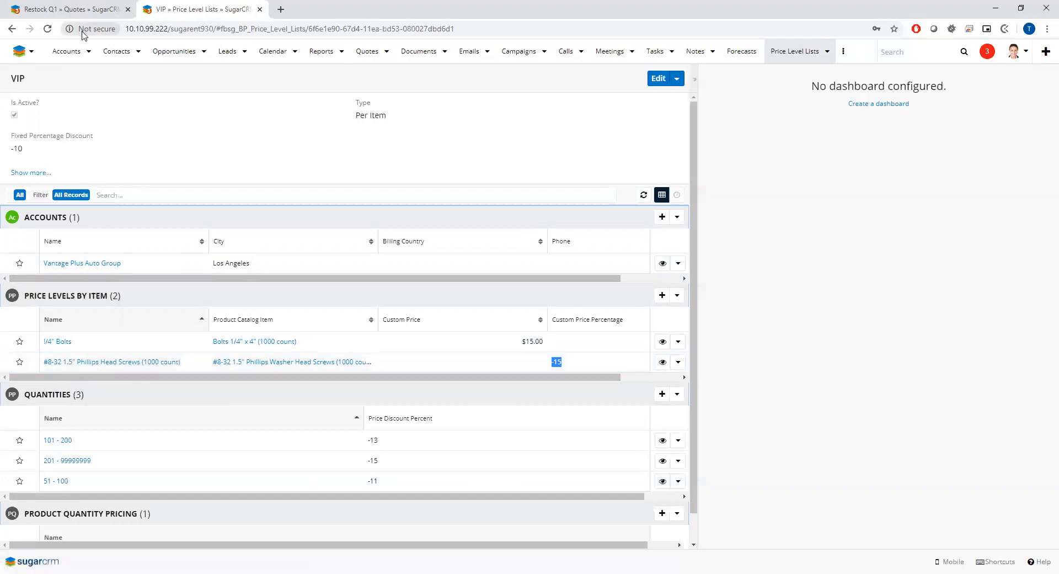
Set the unsaved quote line item's quantity to 1 and replace its product with #8-32 1.5" Phillips Washer Head Screws (1000 count).
left_click(66, 10)
left_click(156, 427)
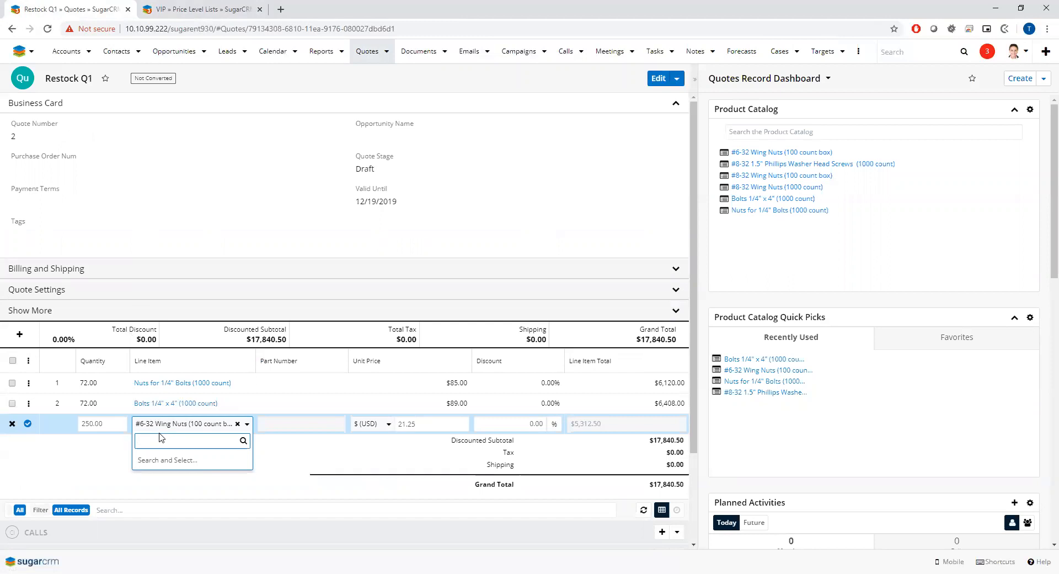
left_click(96, 428)
left_click_drag(105, 423, 55, 420)
type("1")
left_click(184, 428)
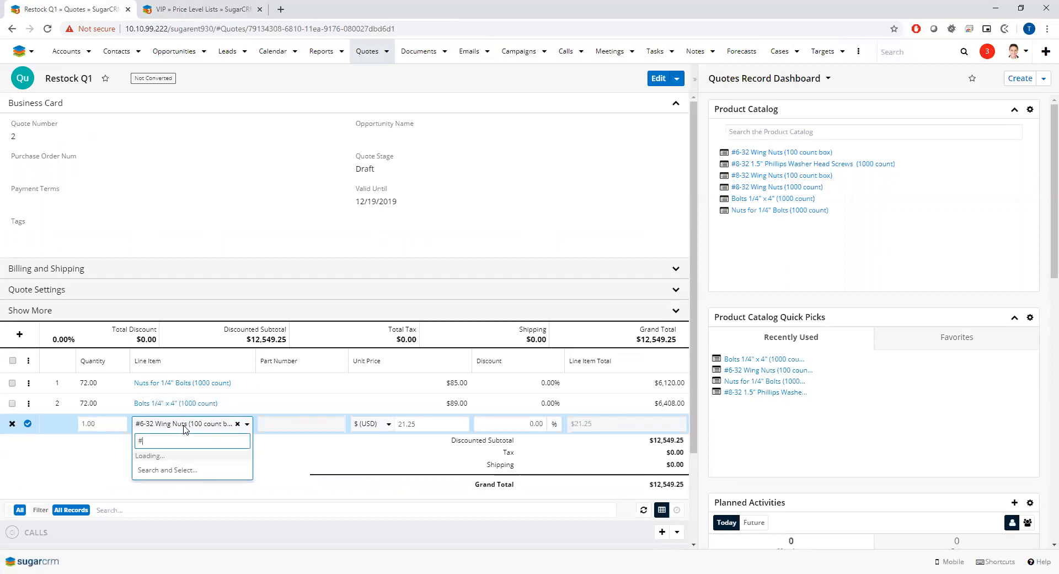
type("8-32")
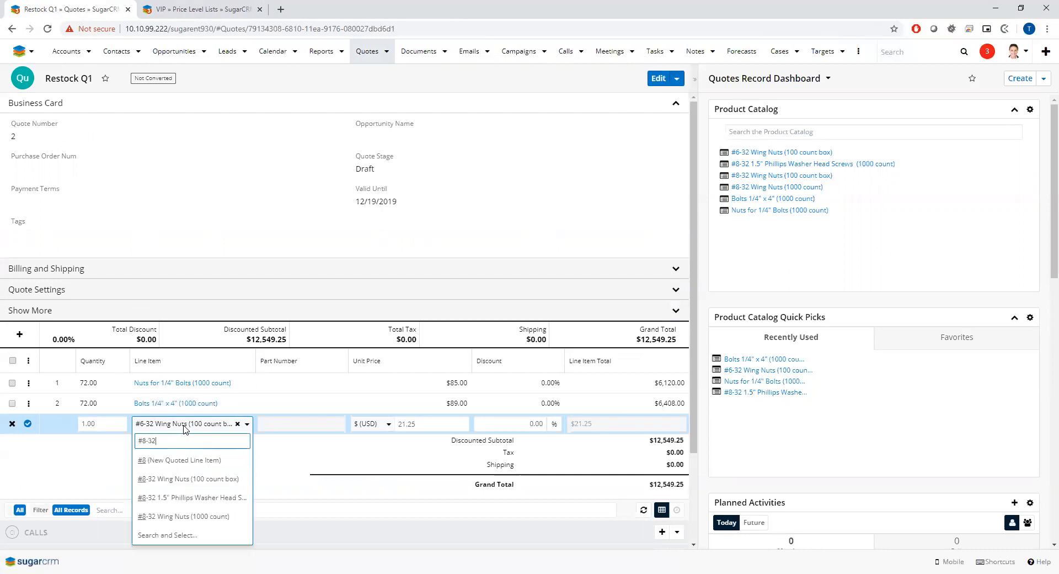
left_click(173, 498)
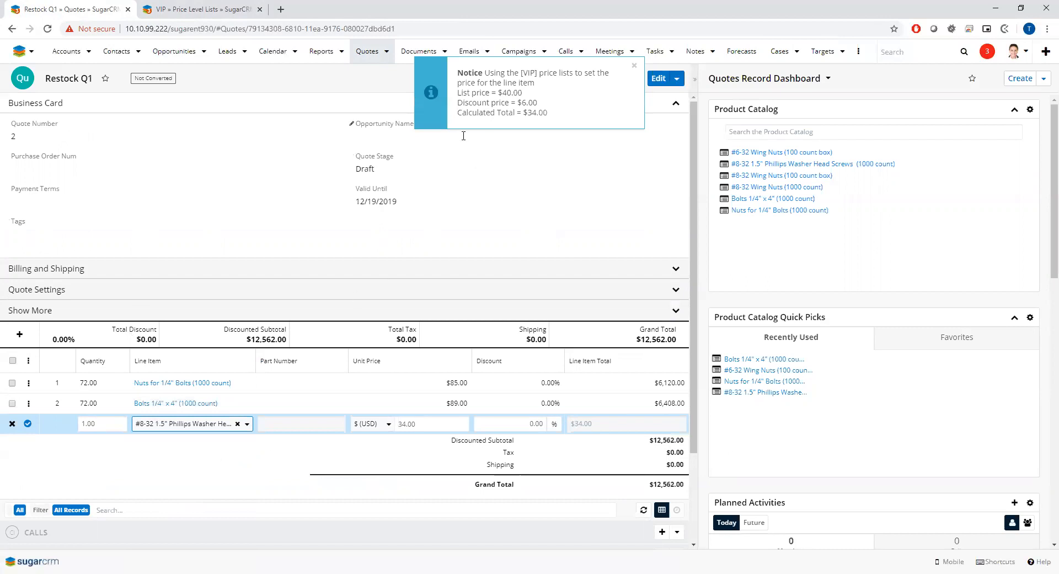
left_click_drag(414, 423, 402, 424)
Review the VIP list's per-item, quantity and product quantity pricing sections again, and return to the Restock Q1 quote.
left_click(204, 10)
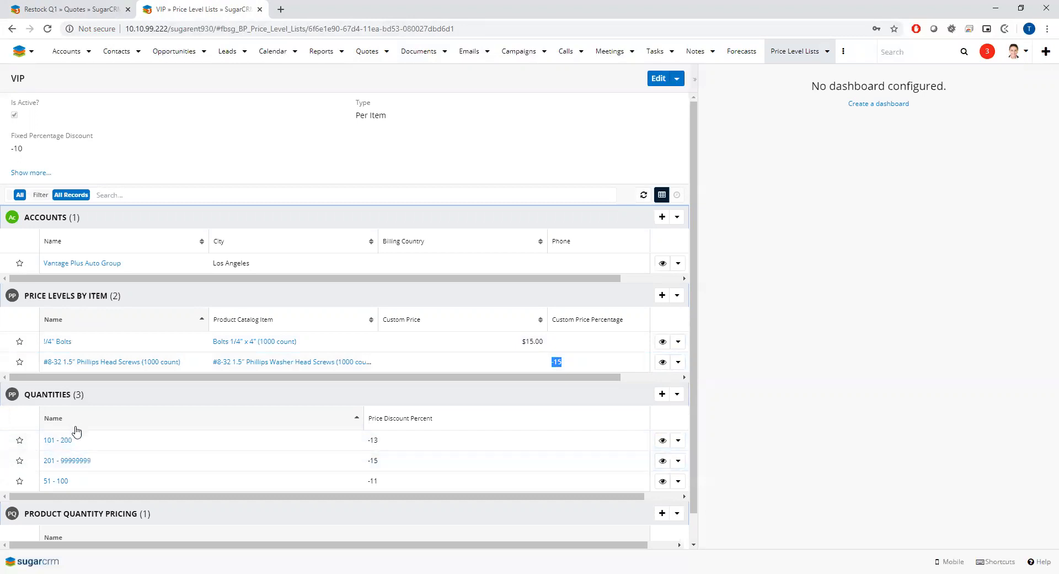
scroll(73, 438, "down", 1)
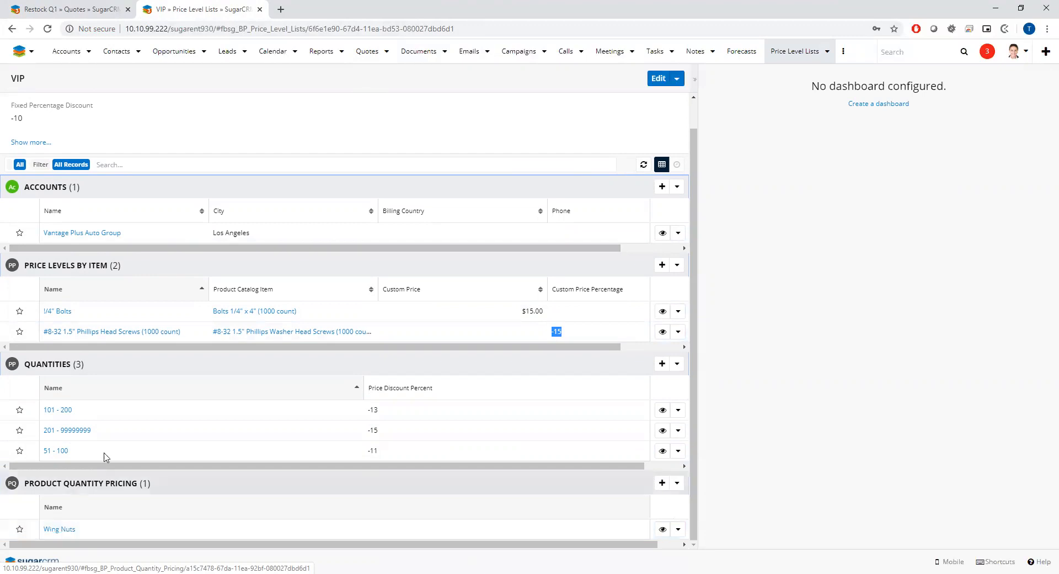
scroll(130, 428, "up", 1)
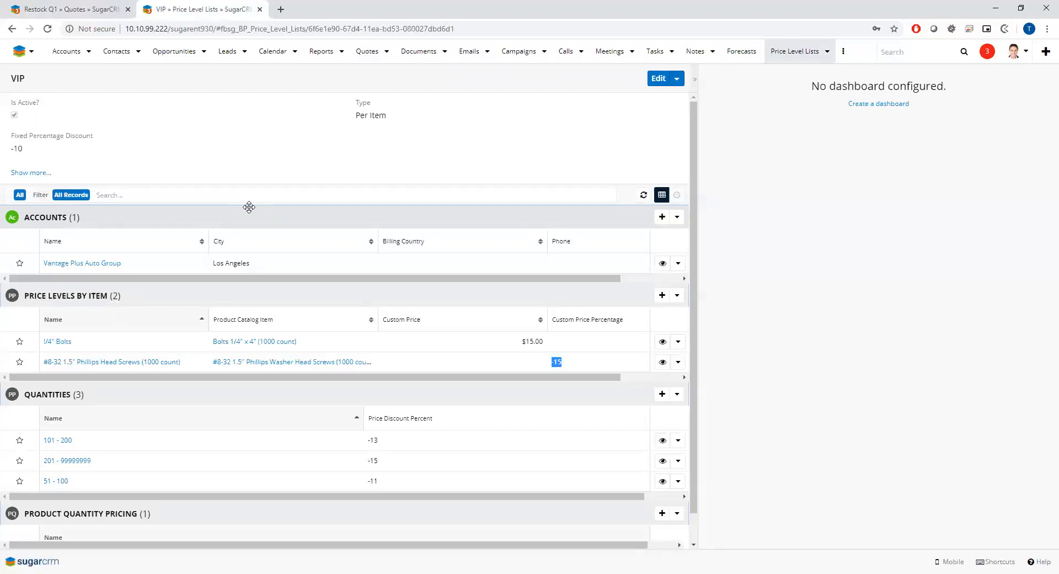
left_click(66, 10)
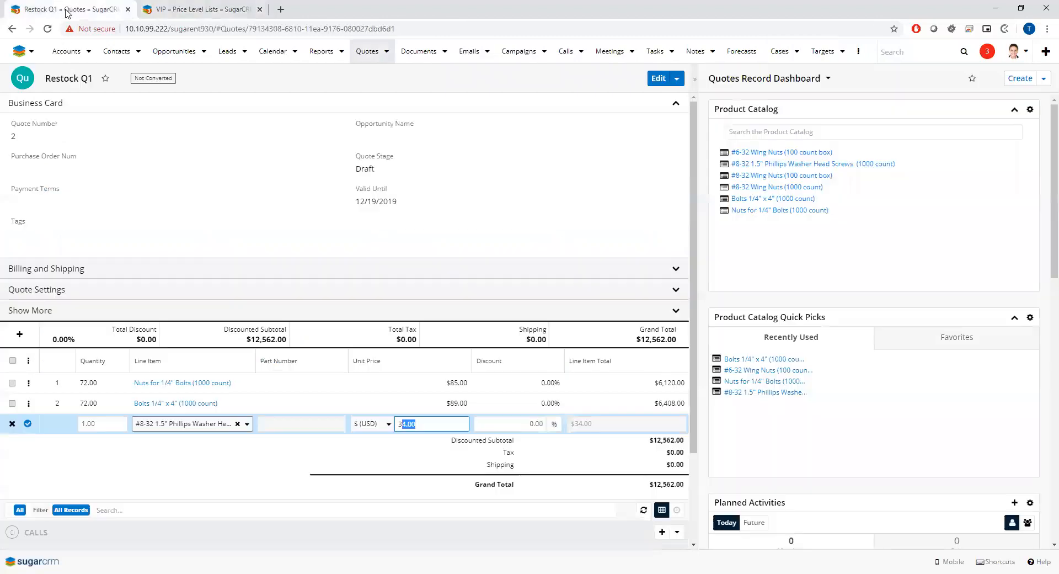